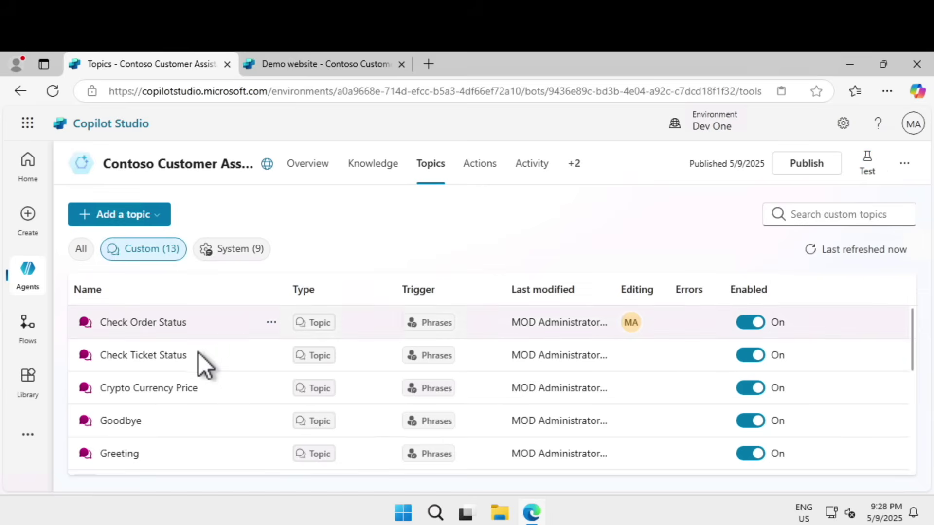
Open the Check Ticket Status topic and review its trigger phrases and the question that saves the TicketNumber variable.
left_click(172, 357)
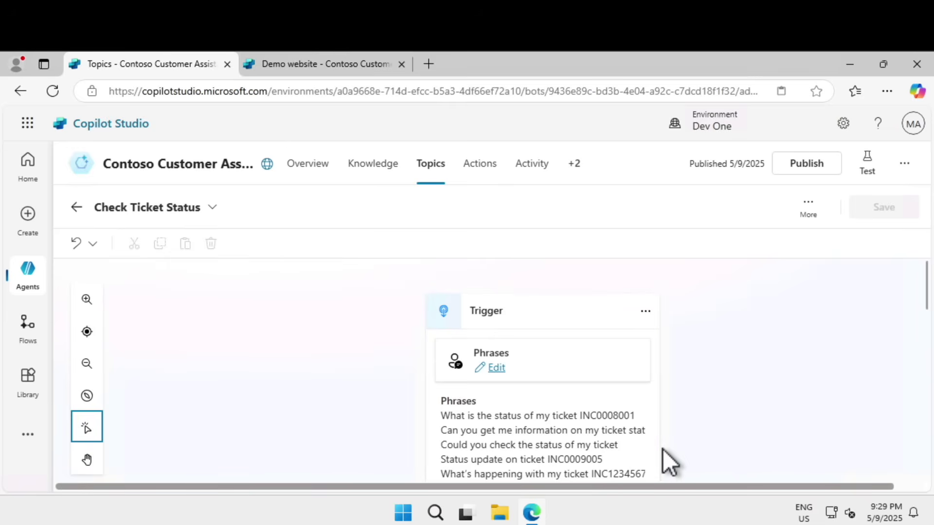
scroll(593, 451, "down", 2)
scroll(593, 452, "down", 2)
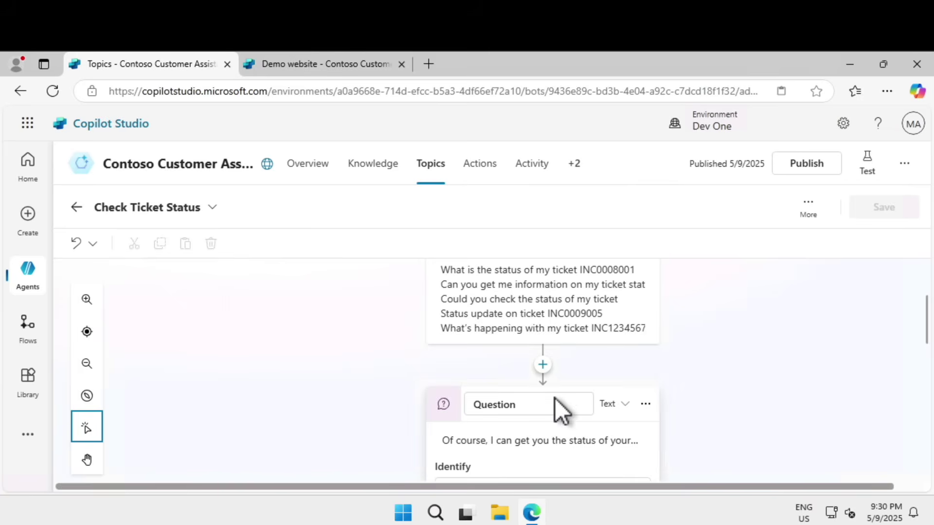
scroll(554, 398, "down", 2)
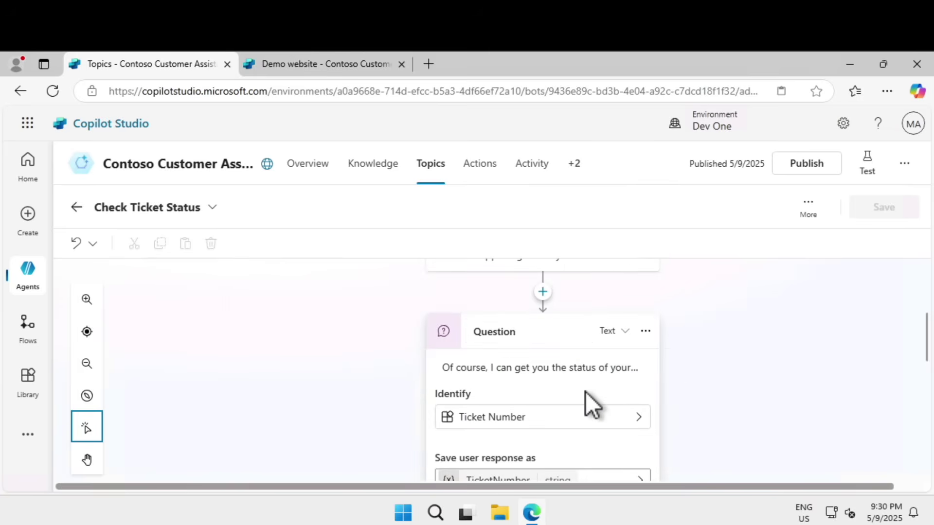
scroll(585, 392, "down", 2)
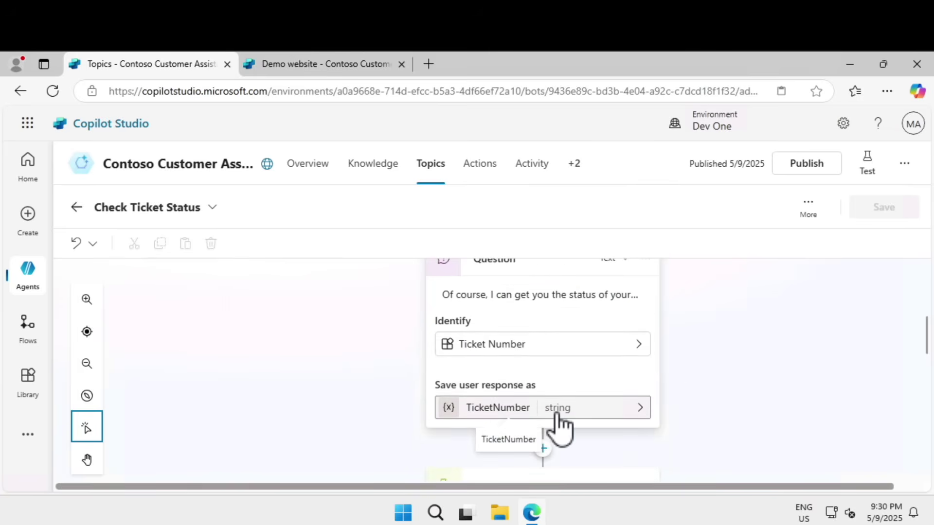
scroll(725, 365, "down", 3)
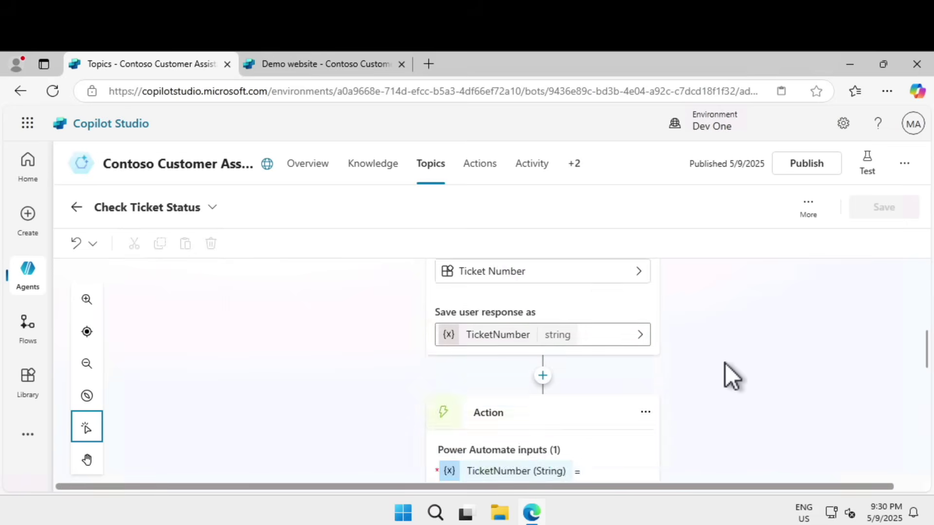
Examine the inputs and outputs of the Power Automate action node in the Check Ticket Status topic.
scroll(726, 365, "up", 3)
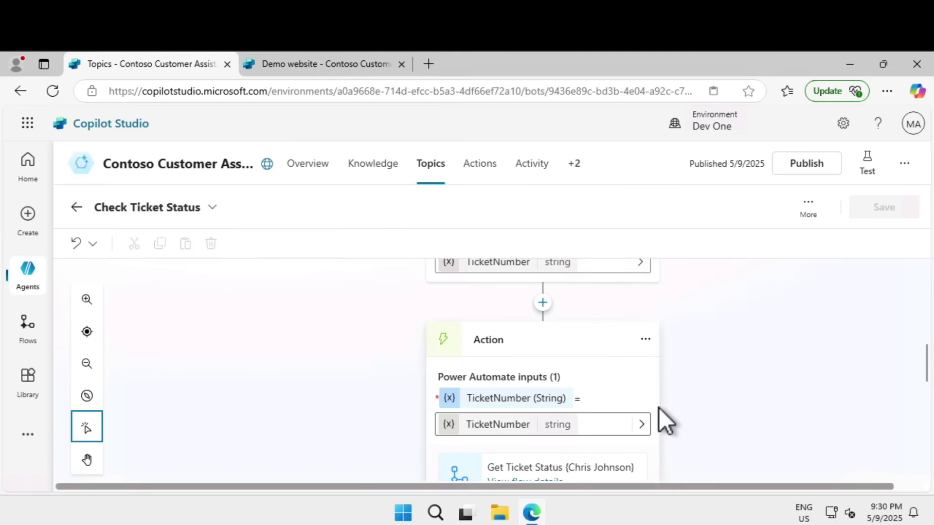
scroll(659, 408, "down", 3)
scroll(658, 408, "down", 6)
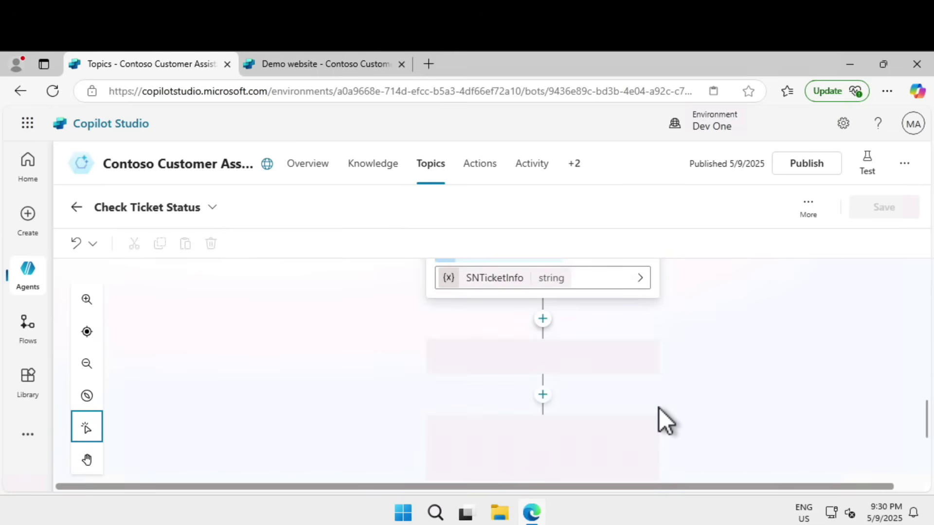
scroll(831, 330, "up", 4)
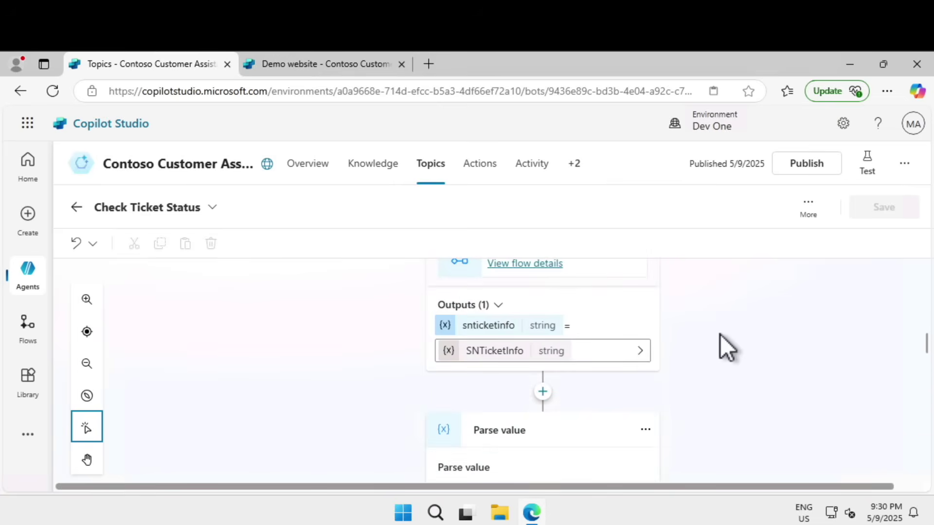
scroll(720, 335, "up", 1)
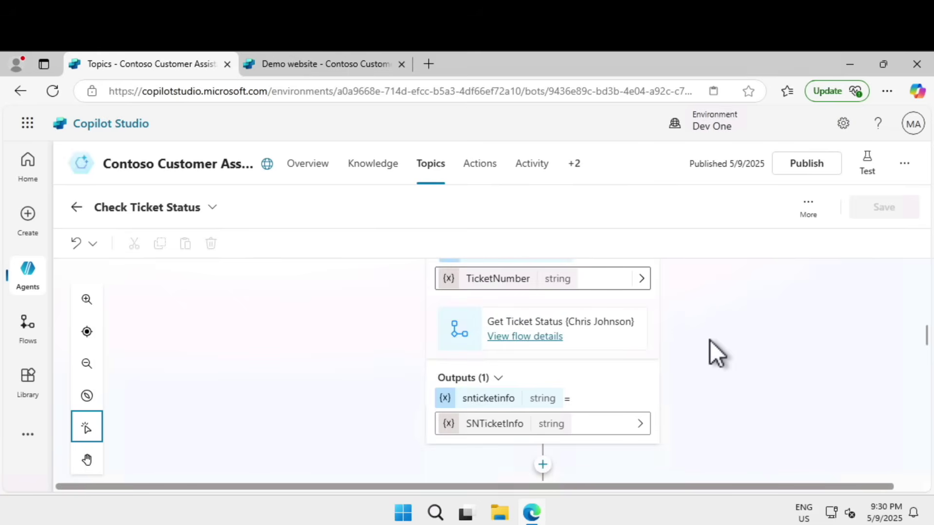
scroll(710, 340, "up", 2)
scroll(711, 340, "down", 1)
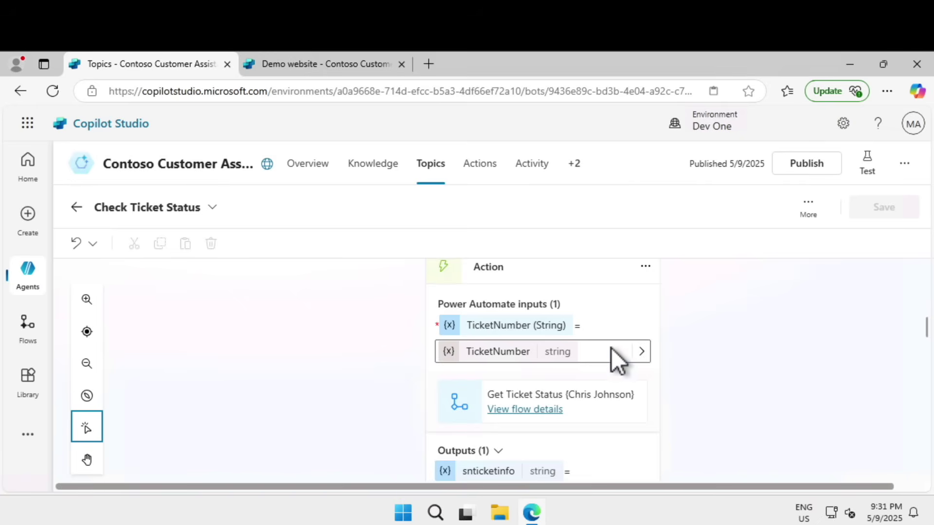
Open the details of the Get Ticket Status flow from the action node and review its information and run history.
left_click(544, 413)
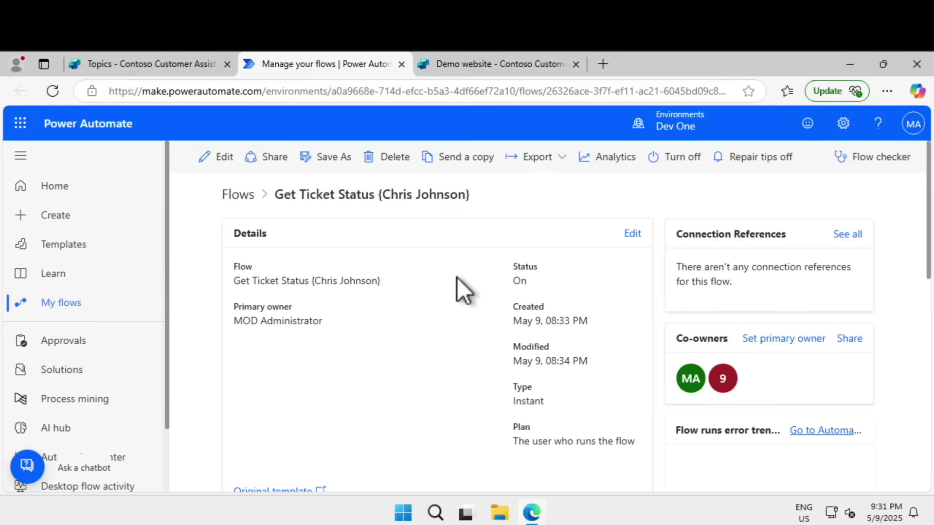
scroll(457, 278, "down", 5)
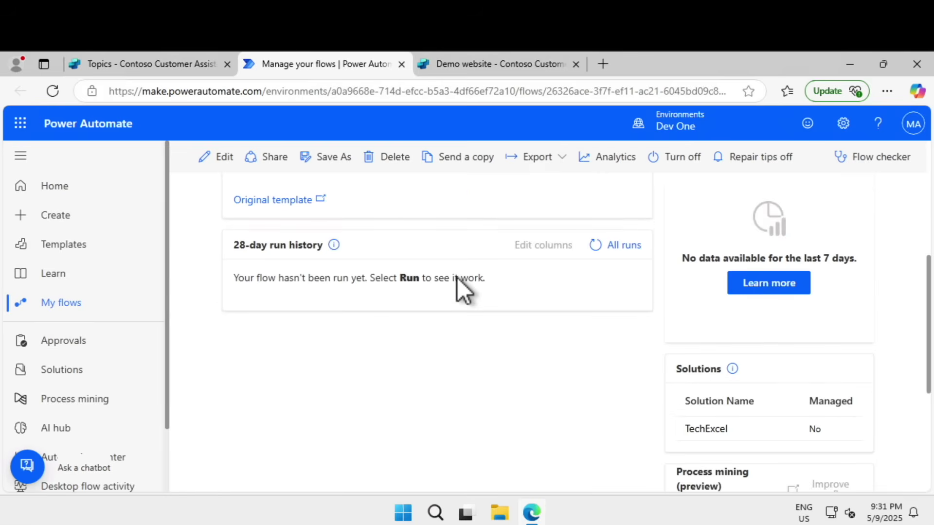
scroll(457, 279, "up", 2)
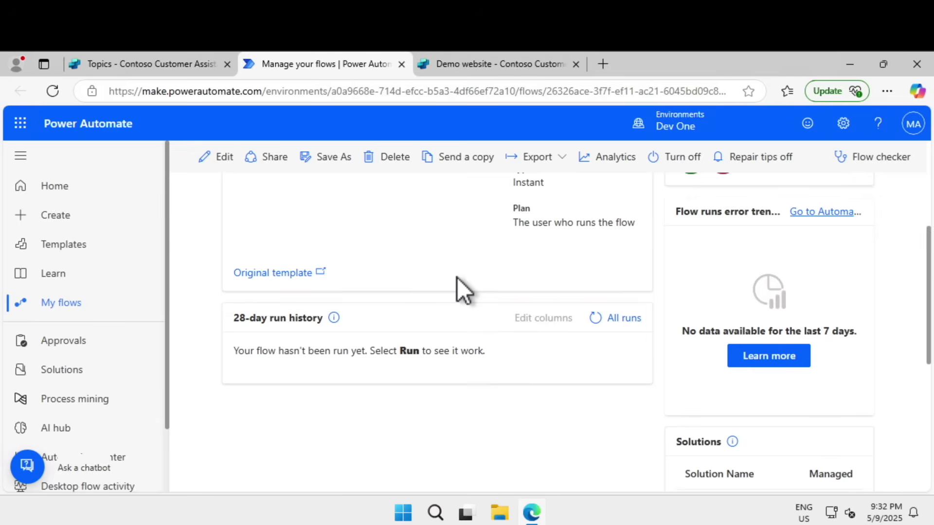
scroll(457, 278, "up", 5)
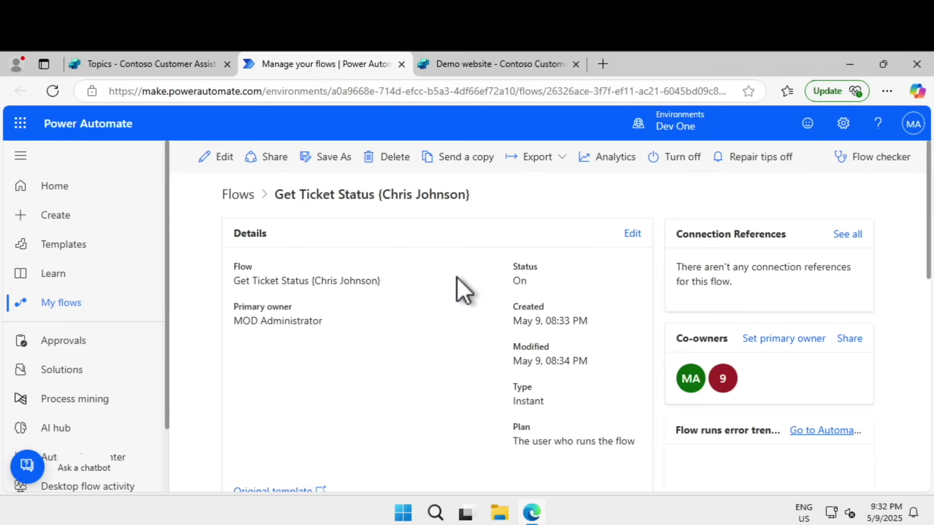
Open the Get Ticket Status flow for editing and display the input parameters of its "When Copilot Studio calls a flow" trigger.
left_click(225, 158)
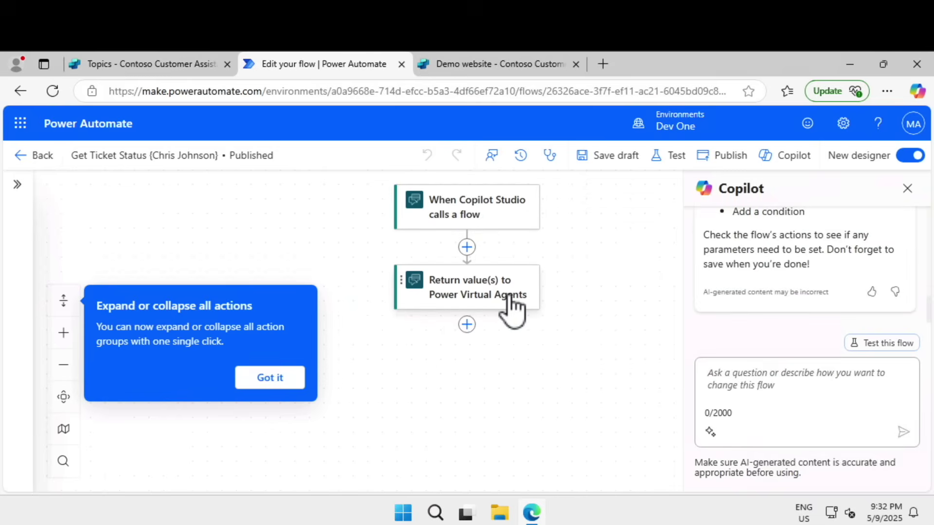
left_click(491, 226)
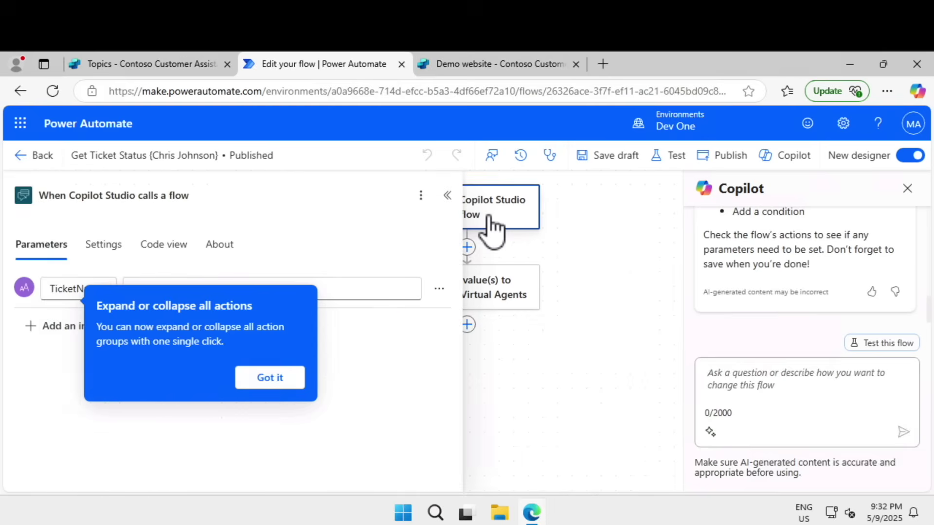
left_click(291, 378)
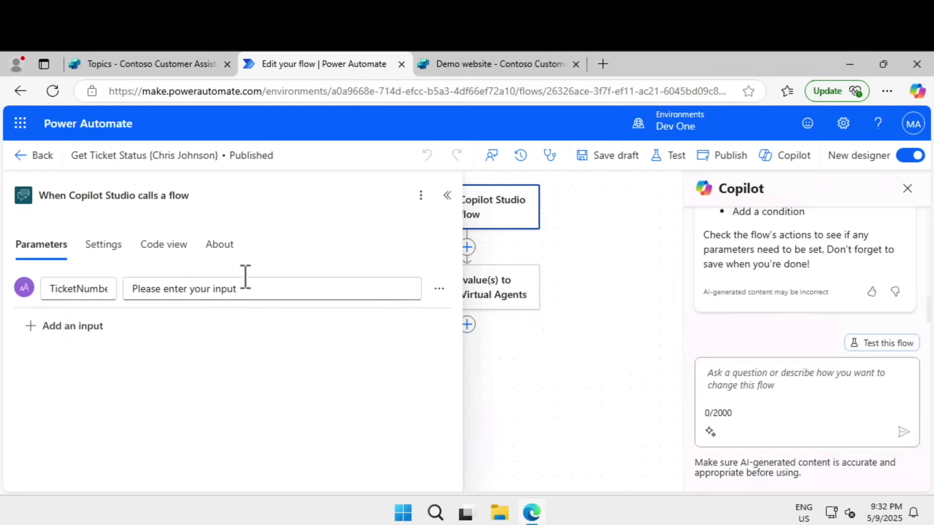
Examine the JSON ticket data in the parameters of the flow's "Return value(s) to Power Virtual Agents" action.
left_click(521, 293)
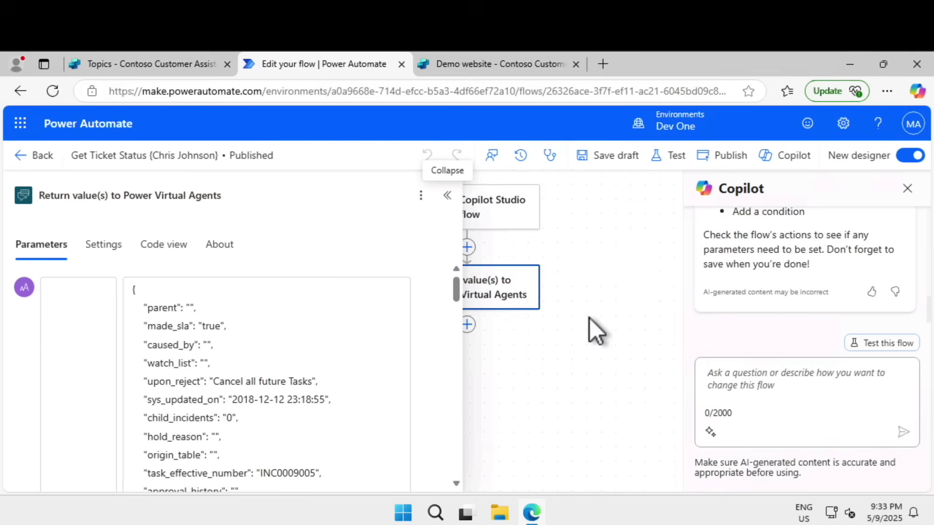
left_click(448, 196)
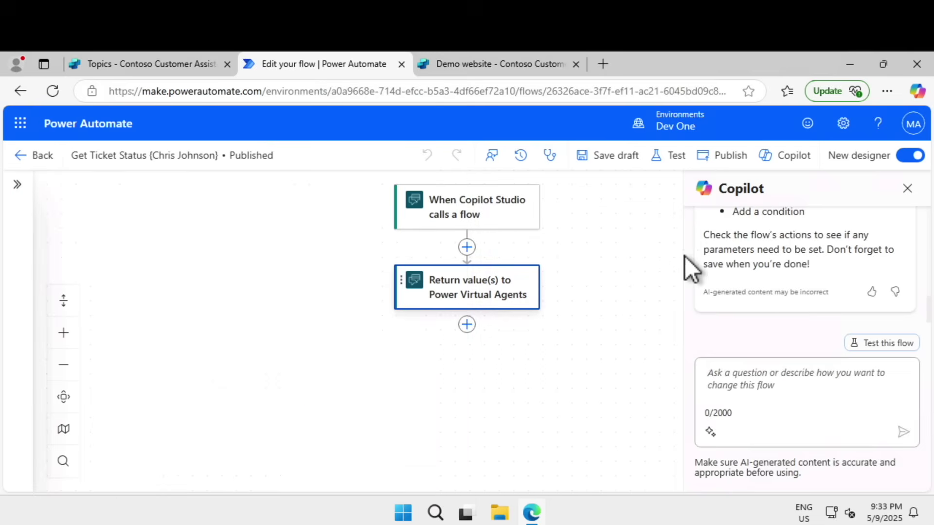
left_click(494, 299)
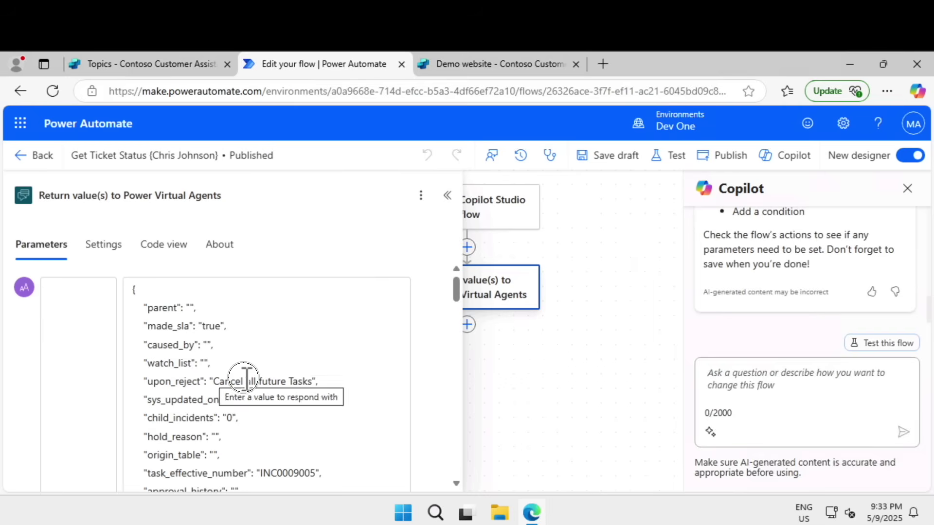
left_click_drag(214, 381, 428, 389)
scroll(324, 397, "down", 10)
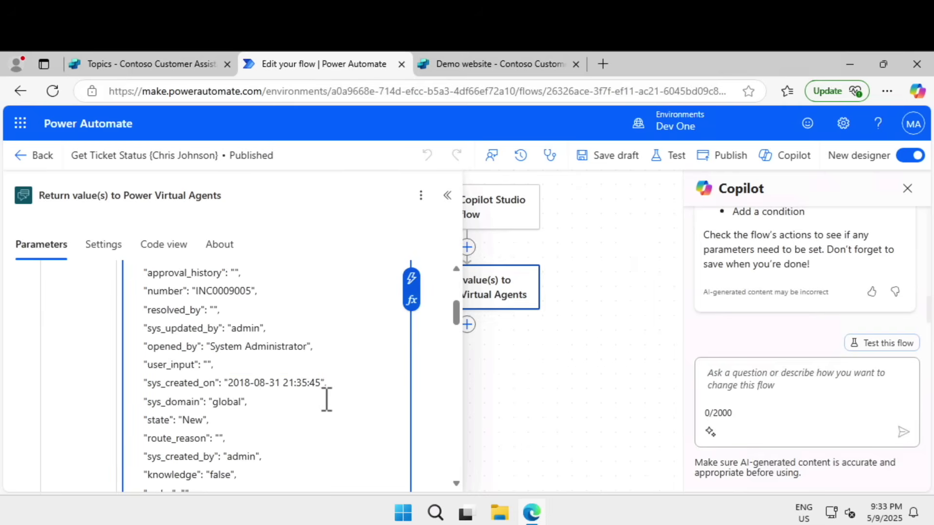
scroll(326, 400, "down", 10)
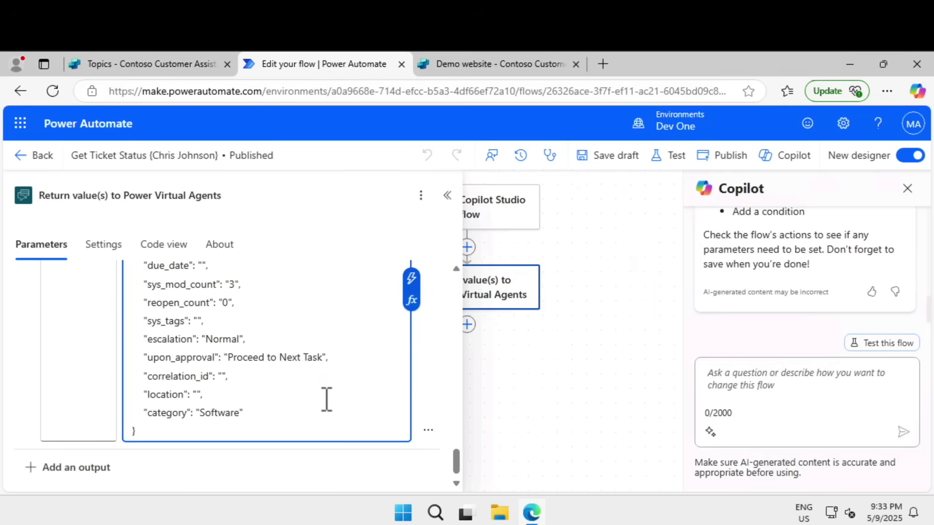
scroll(286, 366, "up", 5)
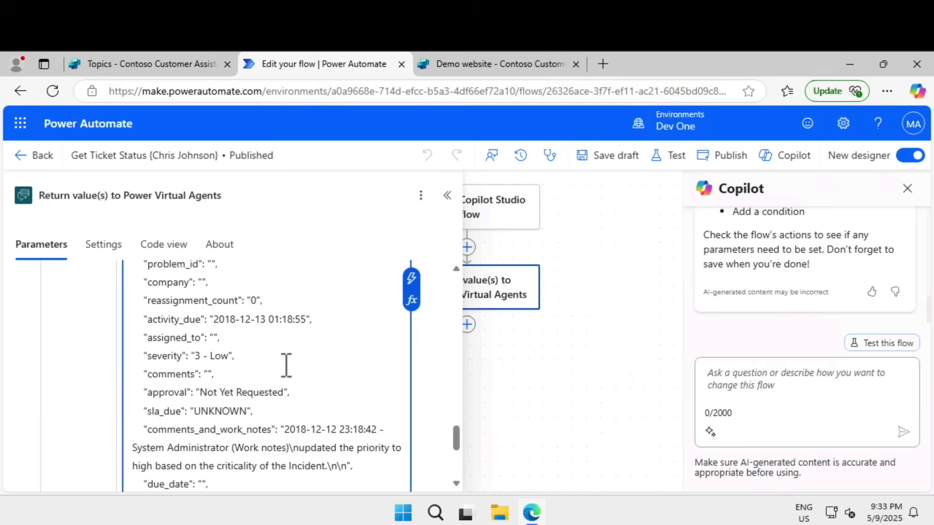
scroll(285, 389, "down", 3)
scroll(284, 425, "down", 3)
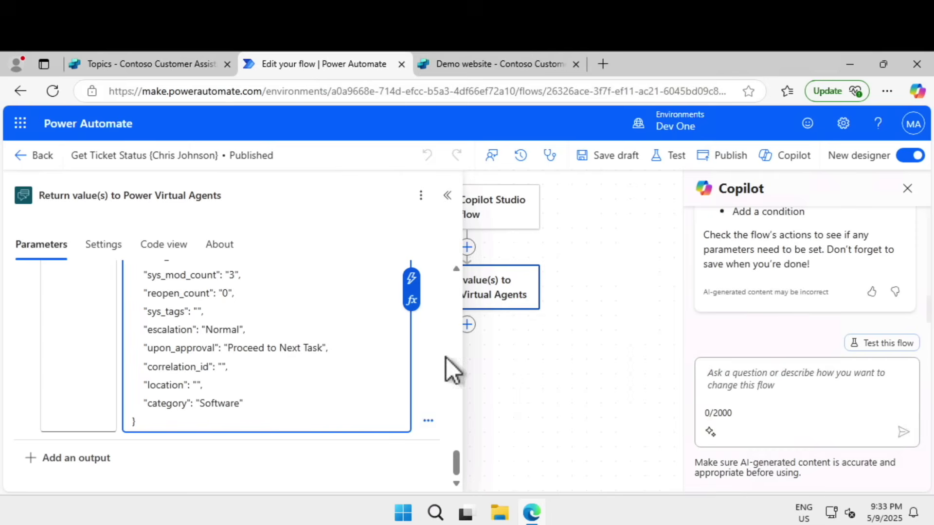
Close the return action's parameters and the Power Automate flow page, returning to the Check Ticket Status topic.
left_click(554, 402)
scroll(555, 403, "down", 1)
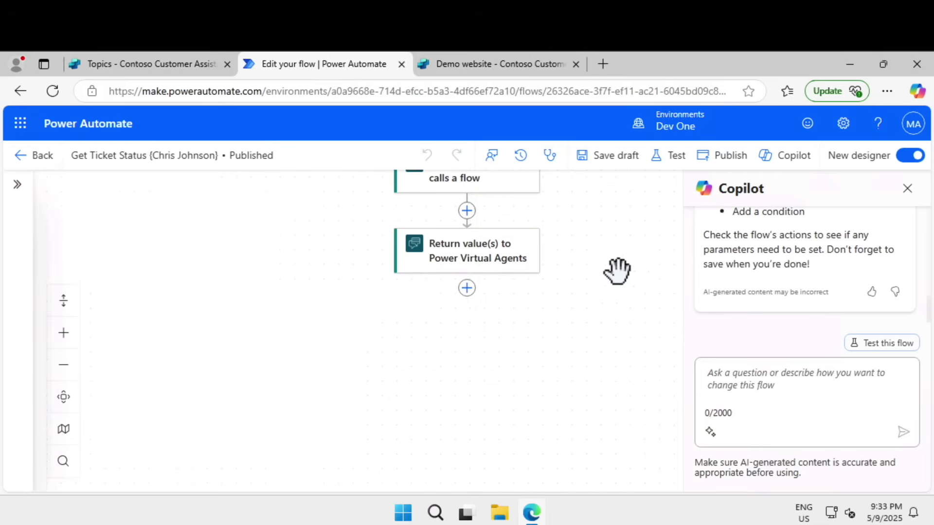
left_click(400, 65)
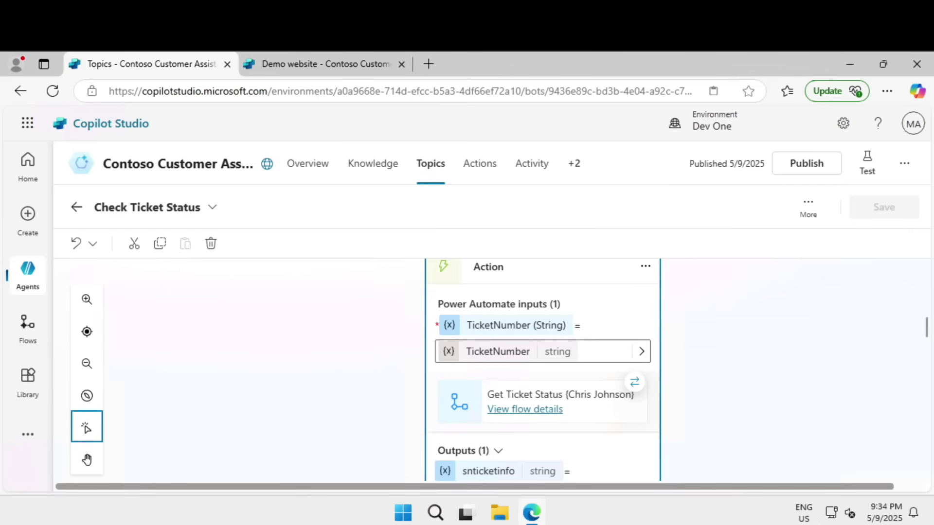
Inspect the properties of the action node's SNTicketInfo output variable, then close them.
scroll(482, 326, "down", 2)
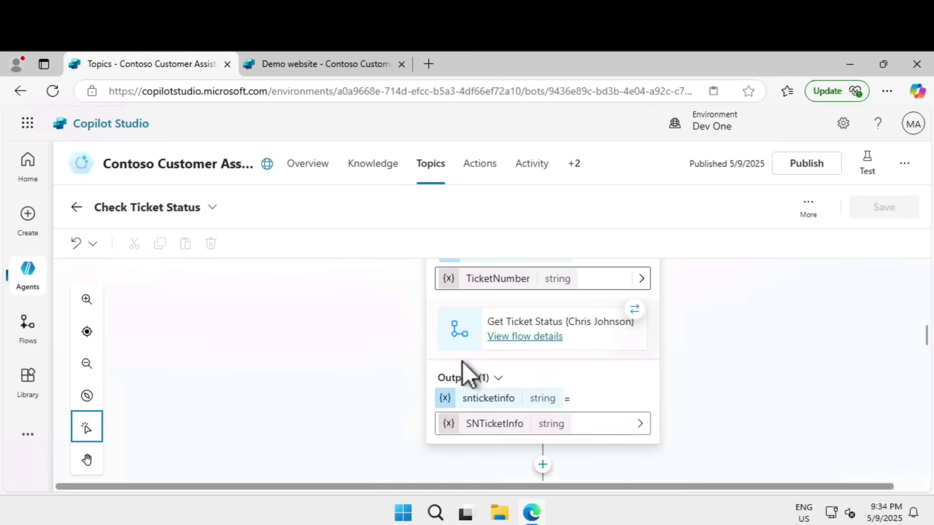
left_click(499, 428)
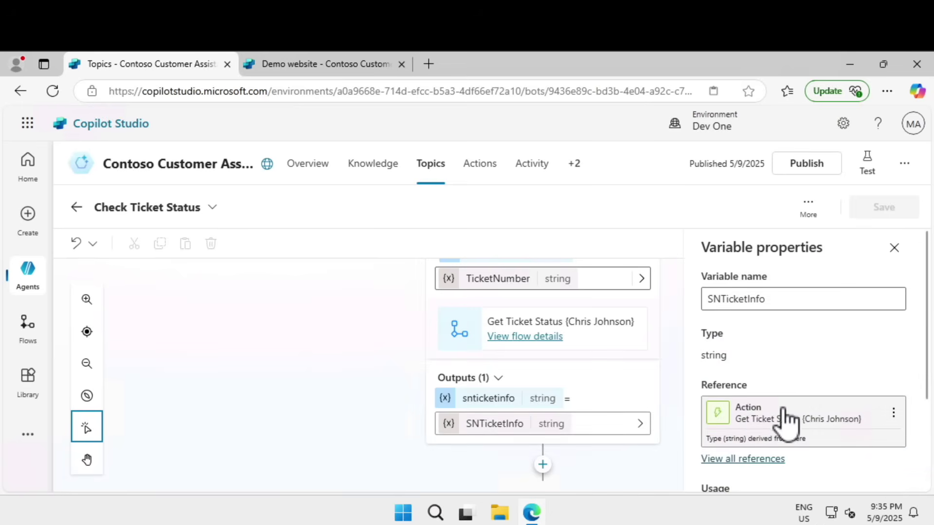
left_click(894, 249)
Review the Parse value node and the message node that follow the action in the topic.
scroll(752, 403, "down", 5)
scroll(752, 403, "up", 1)
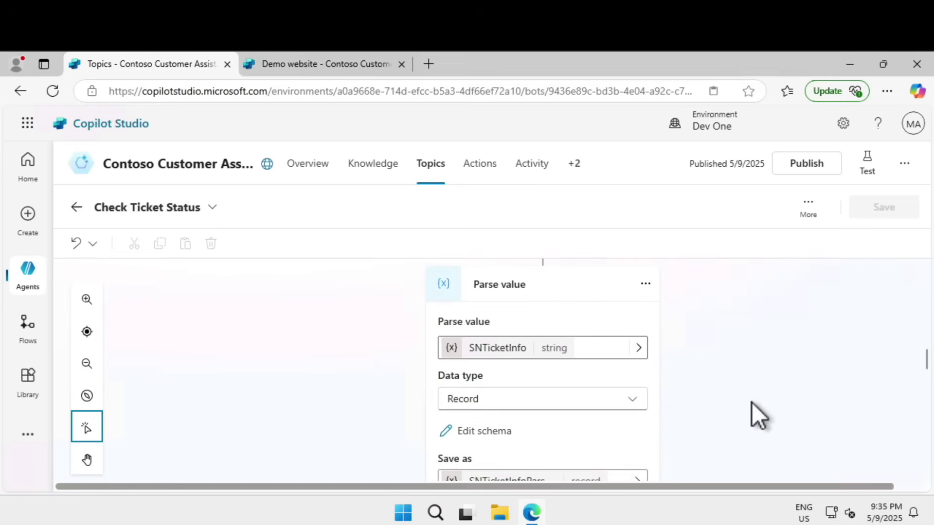
scroll(752, 403, "down", 4)
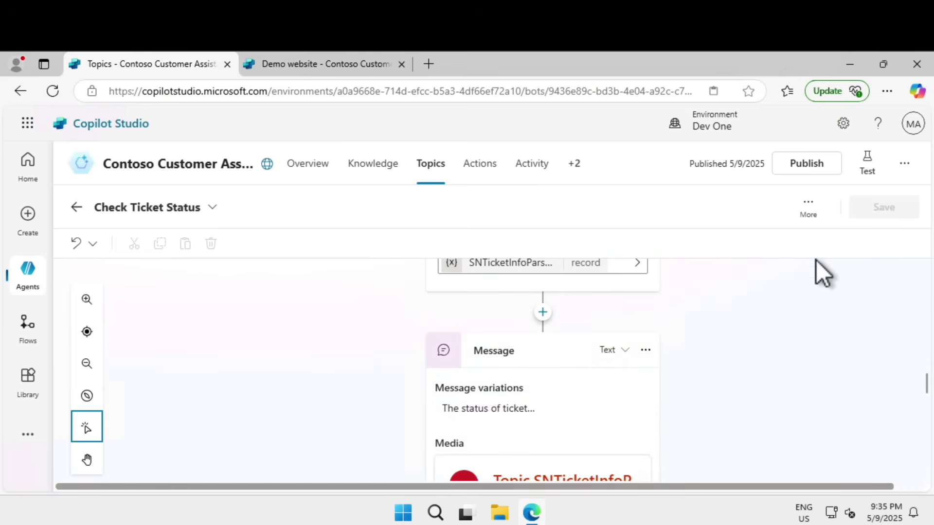
Start a new test conversation with the agent and ask "What is the status of my ticket INC0007001?".
left_click(869, 181)
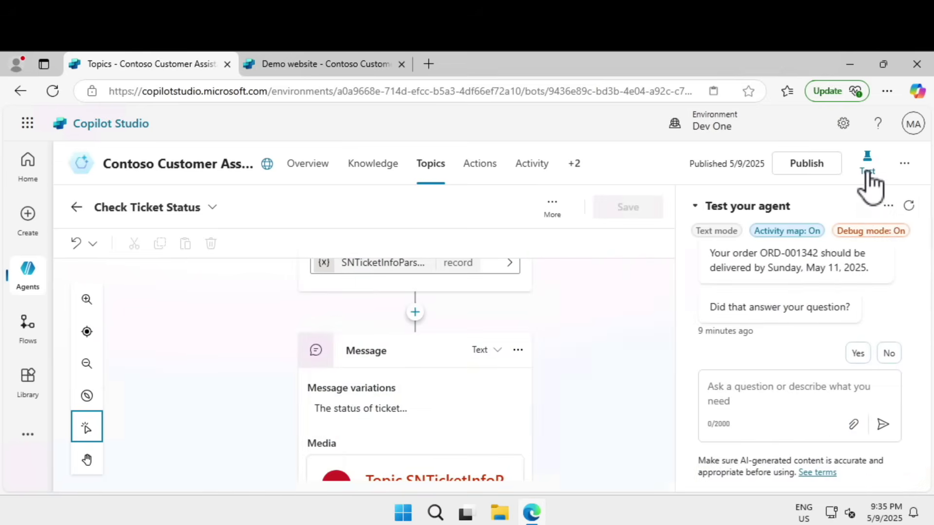
left_click(908, 206)
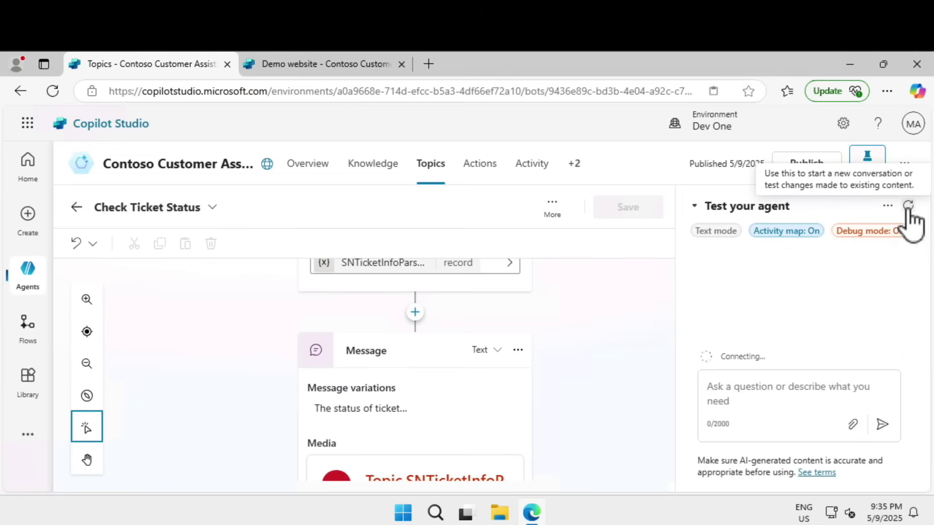
left_click(739, 392)
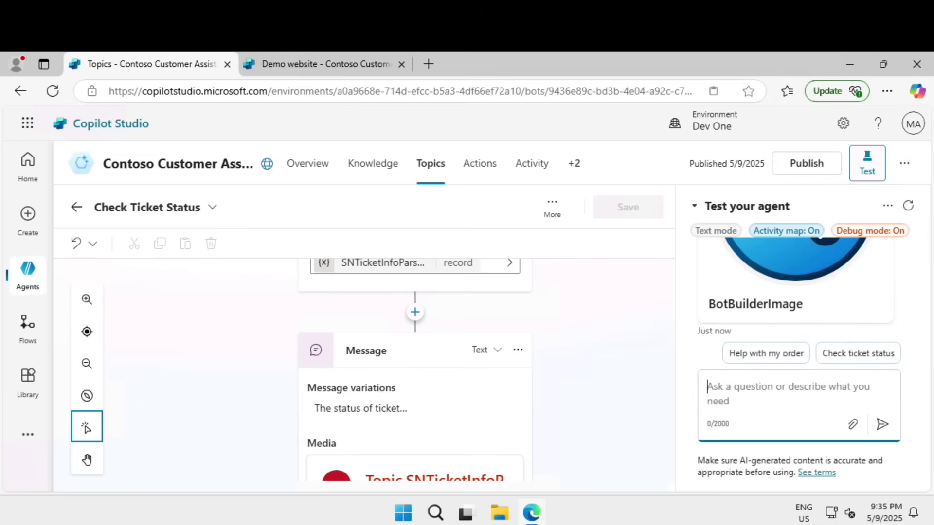
type("What is the status of my ticket INC0007001?")
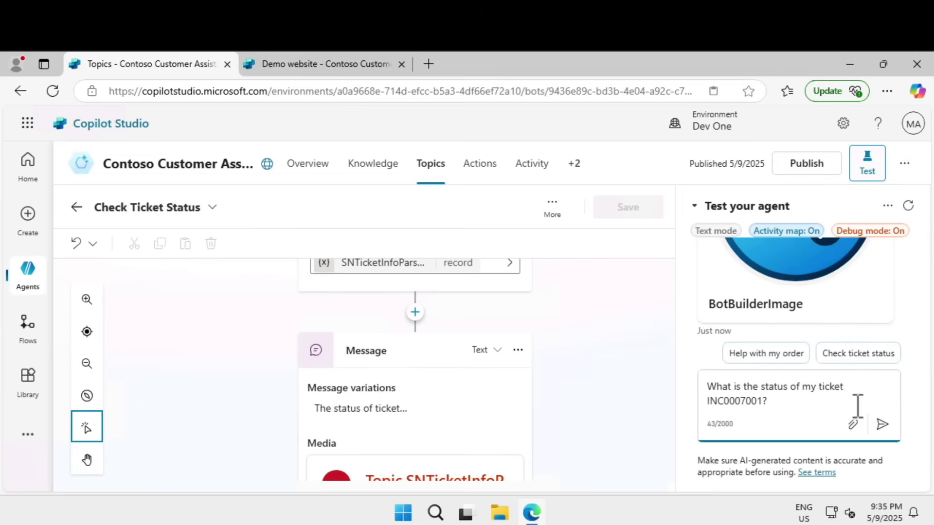
left_click(883, 425)
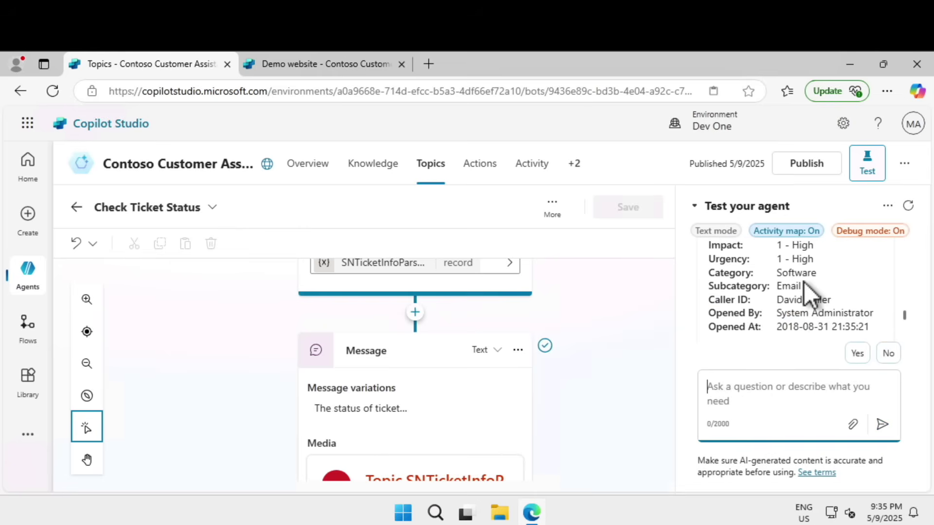
Read the ticket details card in the agent's test reply, then review the topic's message card and the closing redirect node.
scroll(803, 281, "up", 5)
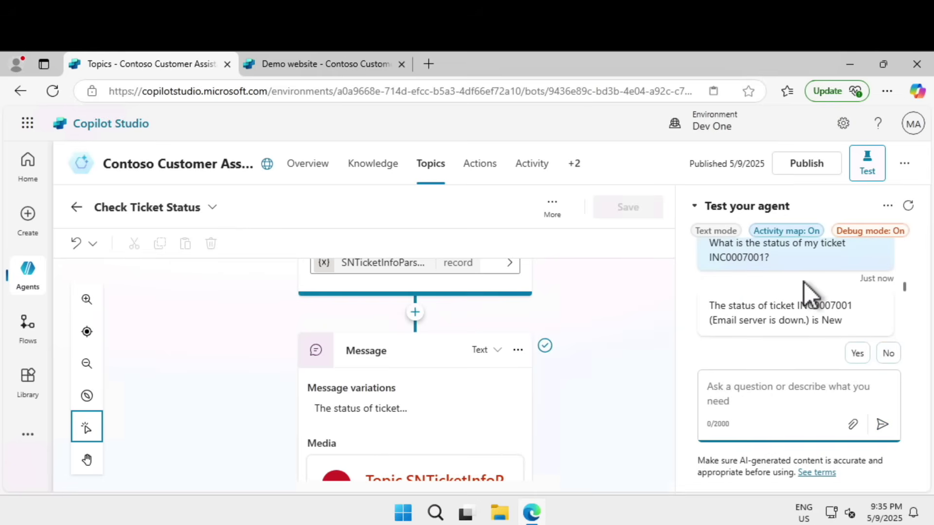
scroll(803, 282, "down", 2)
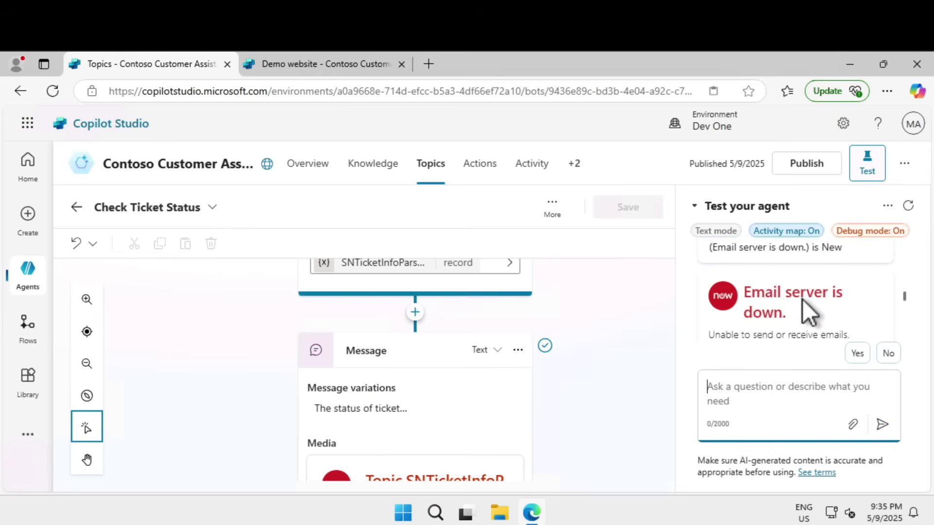
scroll(805, 298, "down", 3)
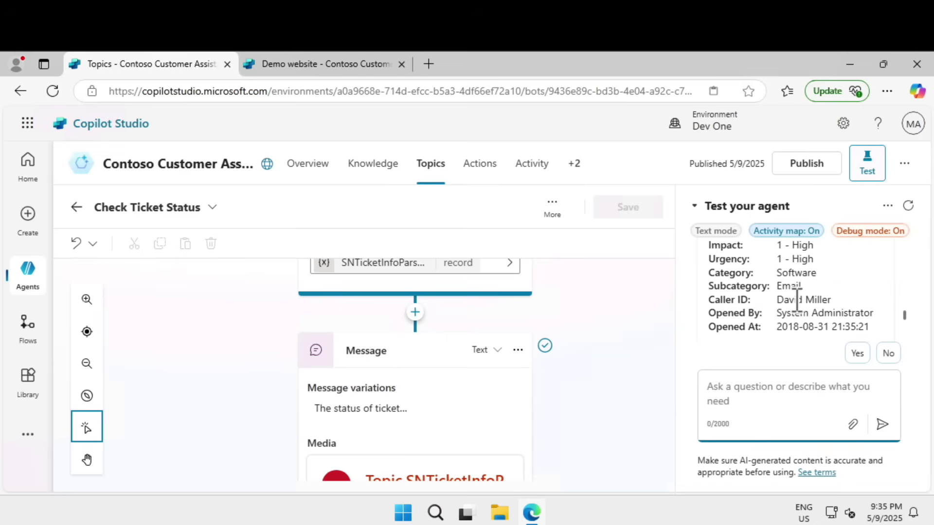
scroll(798, 300, "down", 2)
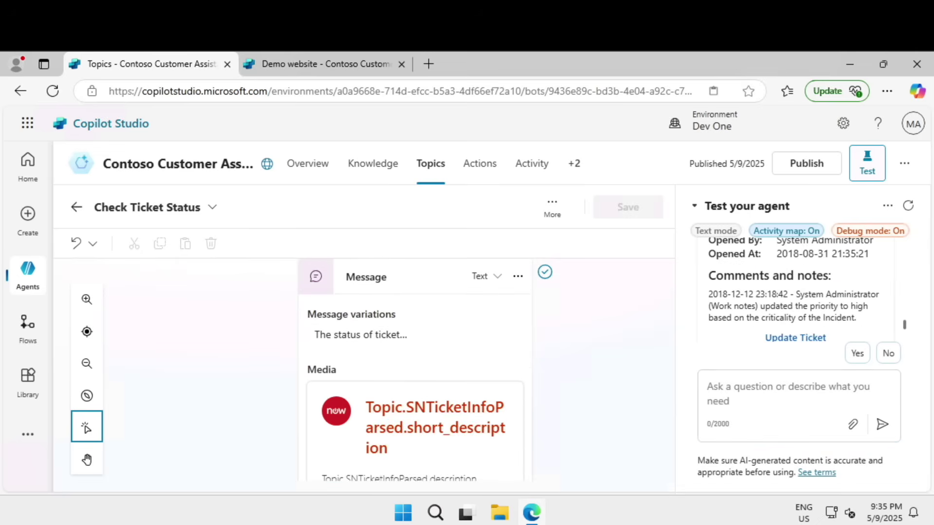
scroll(830, 291, "up", 2)
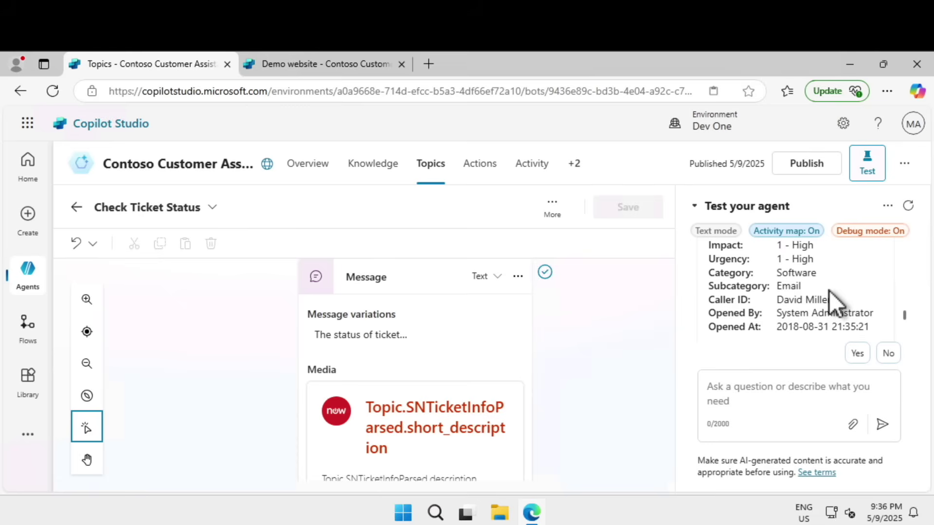
scroll(828, 291, "down", 5)
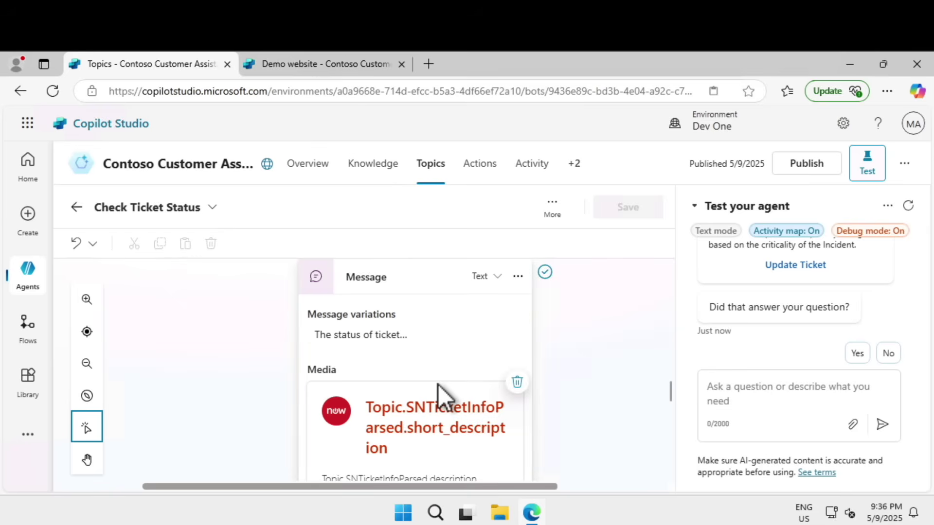
scroll(595, 393, "down", 2)
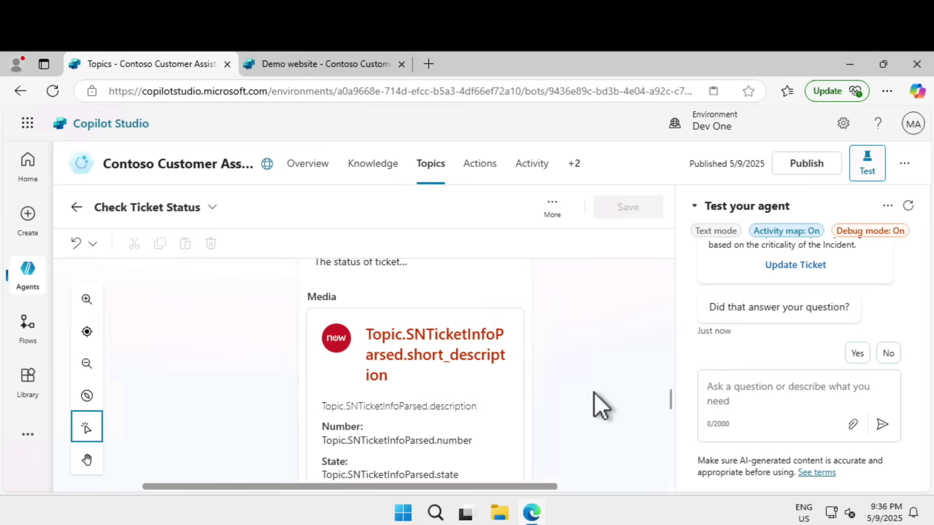
scroll(595, 393, "down", 10)
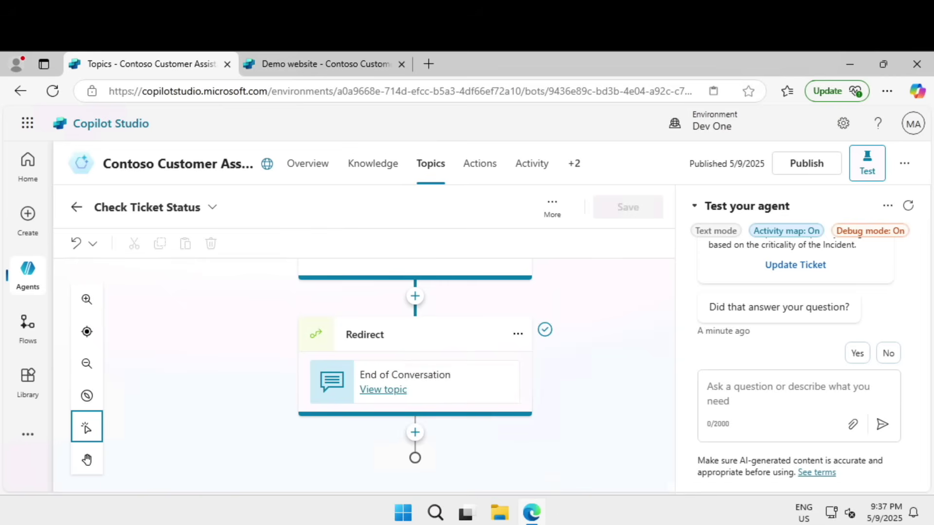
Open the Crypto Currency Price topic and review its trigger phrases and the multiple-choice currency question.
left_click(430, 166)
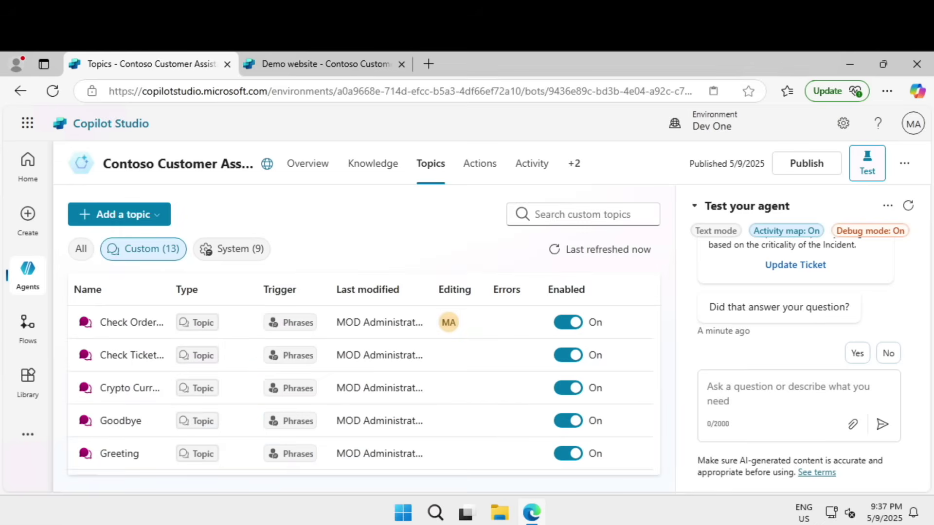
left_click(141, 389)
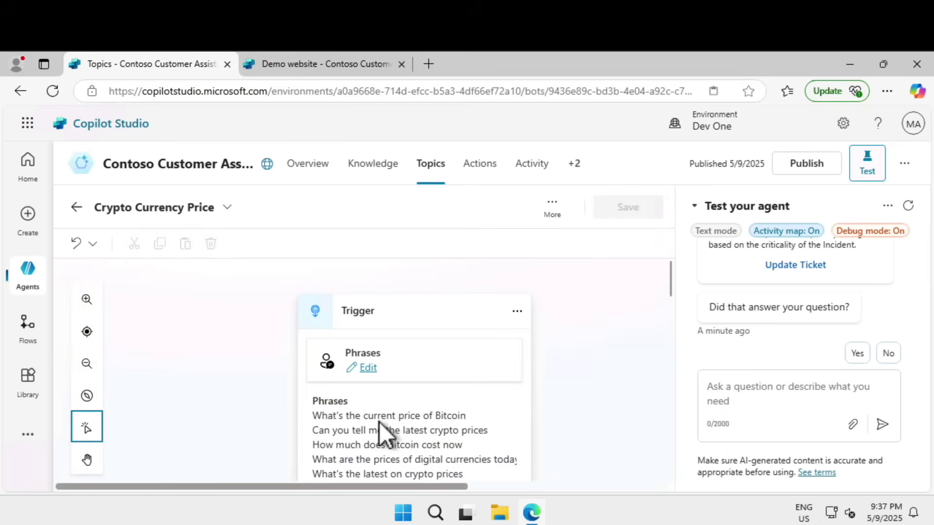
scroll(409, 421, "down", 2)
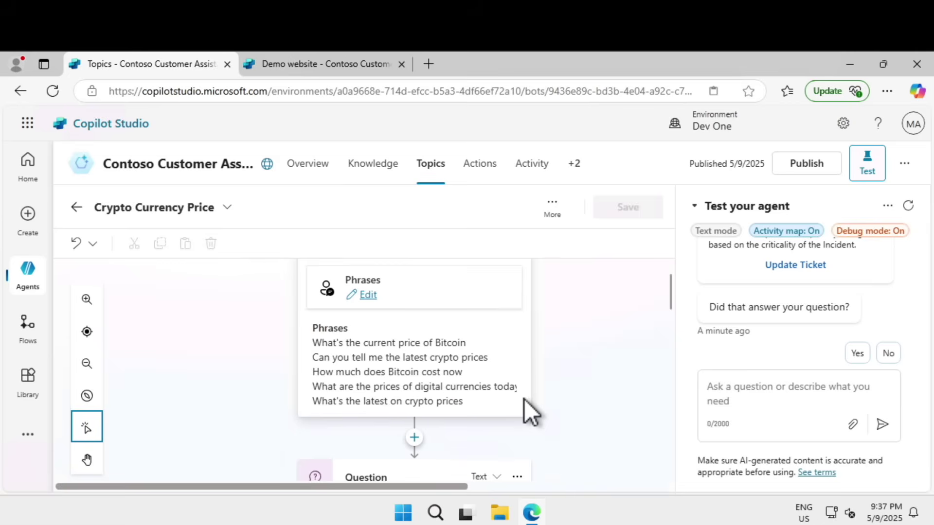
scroll(524, 399, "down", 2)
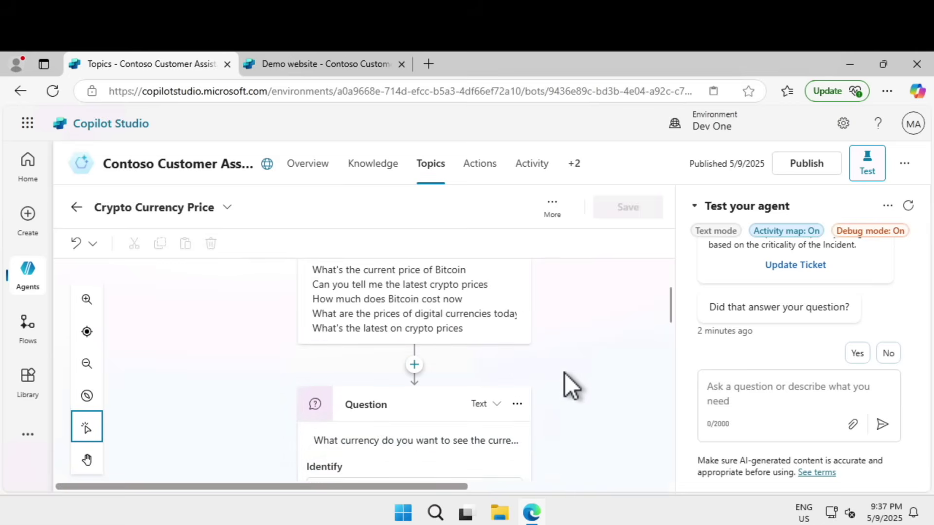
scroll(565, 372, "down", 3)
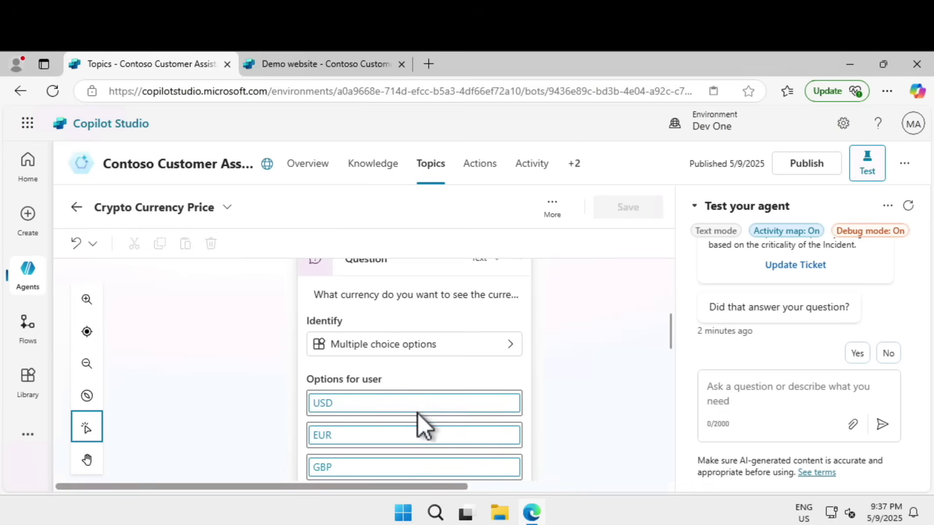
scroll(540, 431, "down", 3)
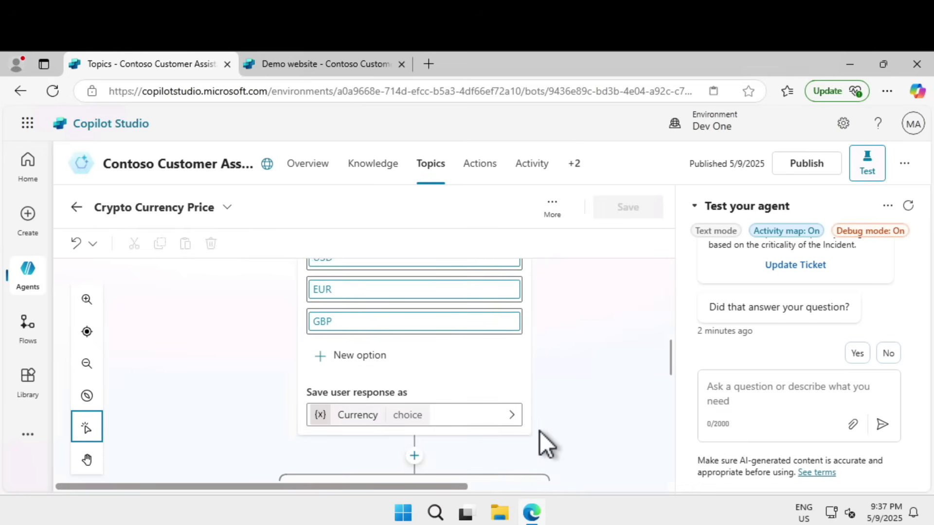
Review the topic's currency condition and inspect the HTTP Request node's URL formula, then close the formula.
scroll(540, 431, "down", 1)
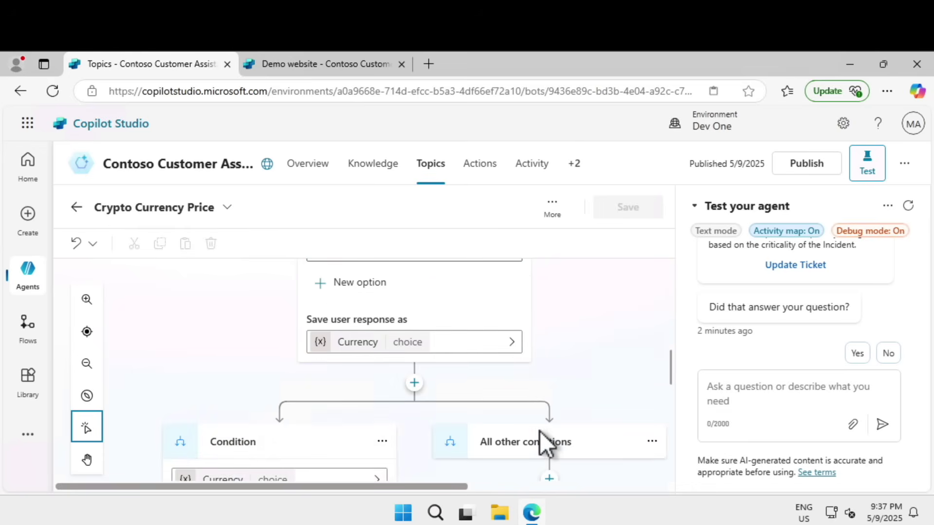
scroll(540, 431, "down", 3)
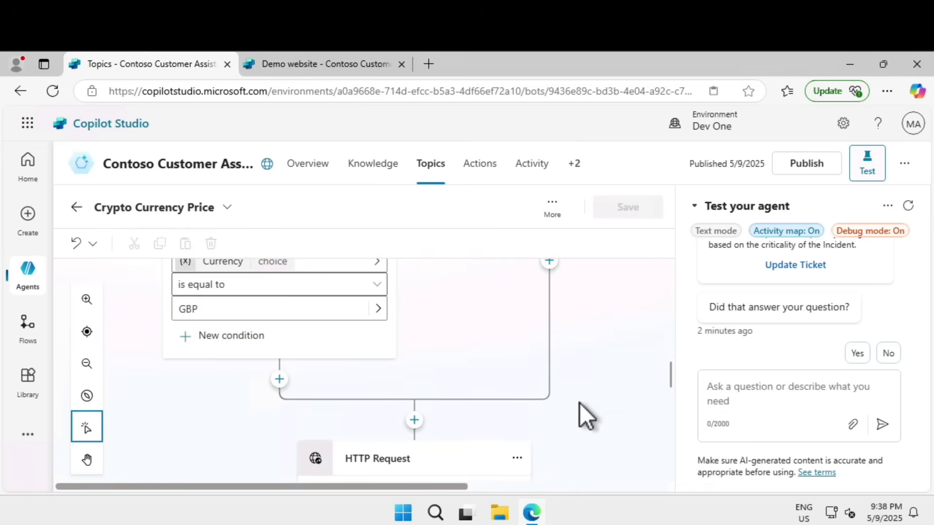
scroll(580, 403, "down", 1)
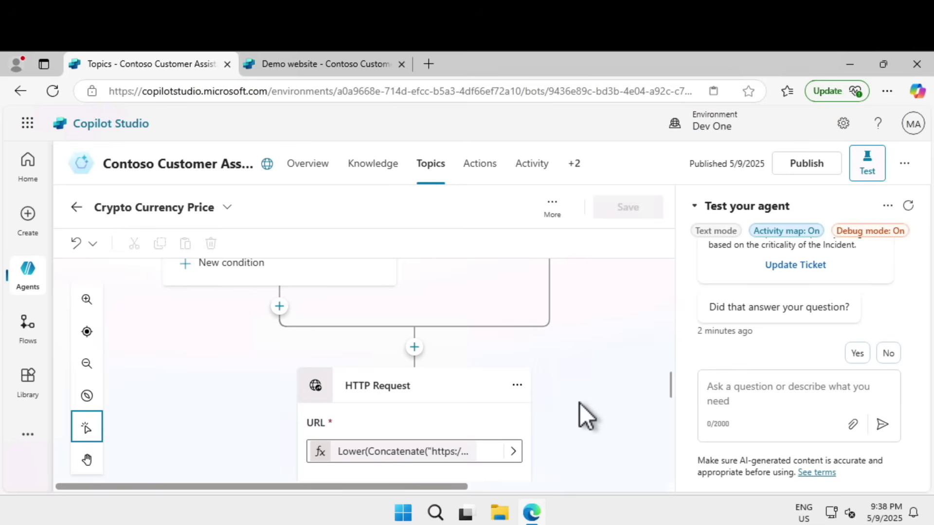
scroll(580, 404, "down", 2)
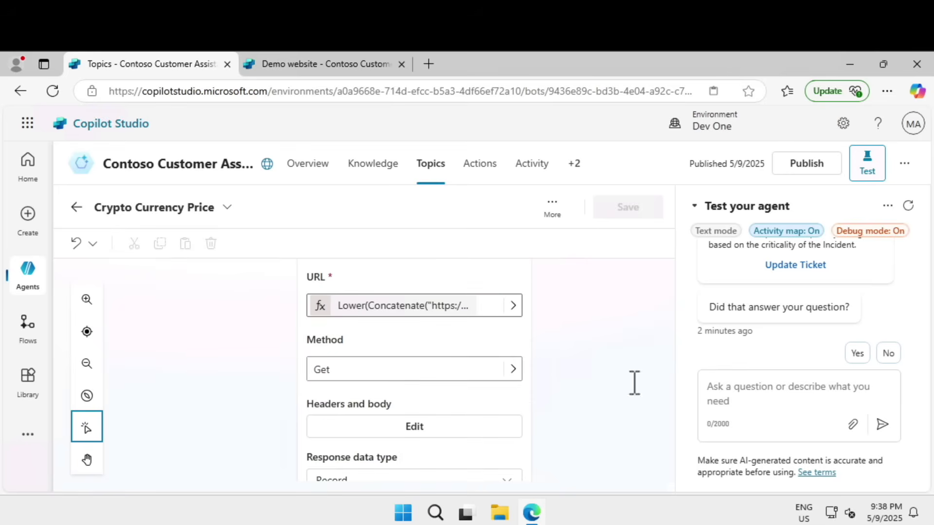
left_click(514, 311)
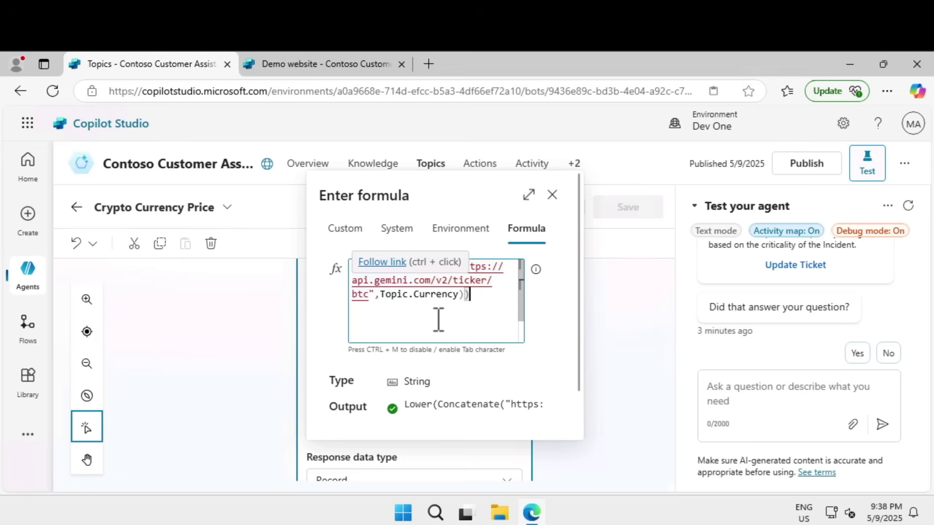
left_click(601, 378)
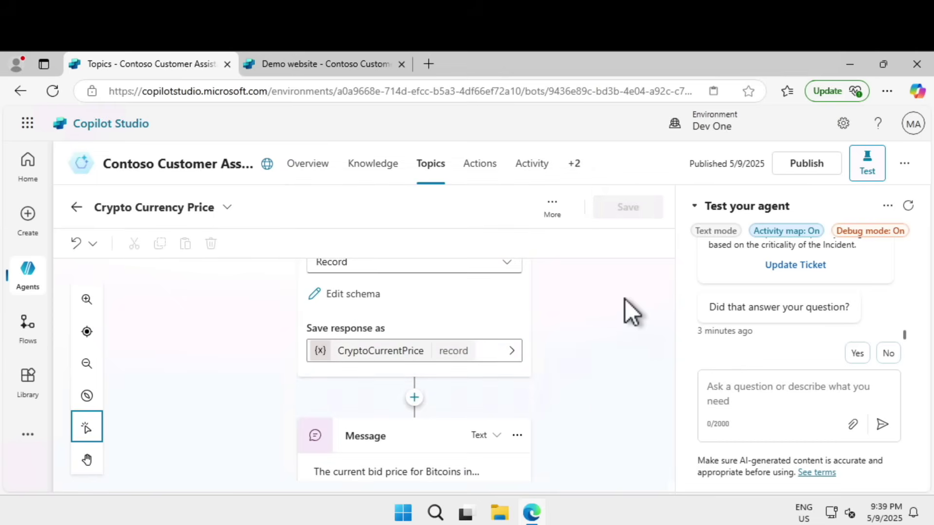
Start a new test conversation with the agent and ask "What's the current bid price for Bitcoin?".
left_click(909, 207)
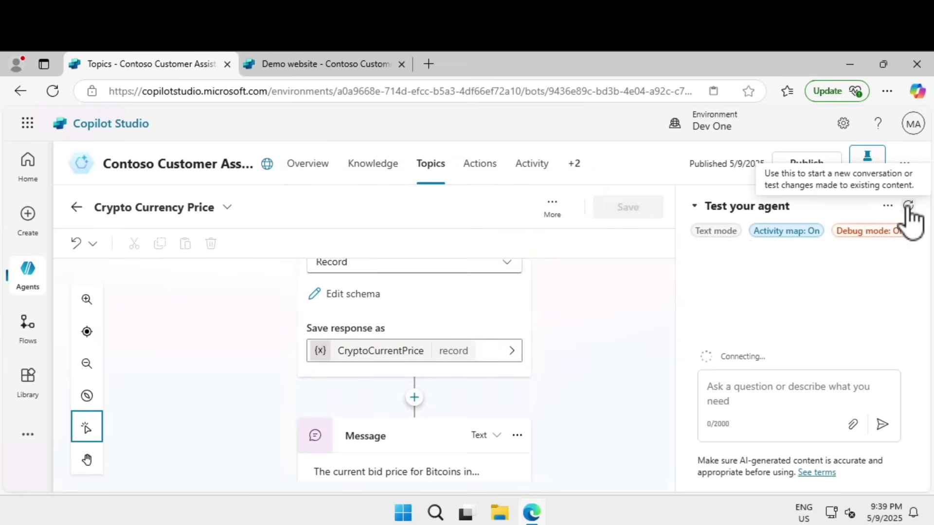
left_click(802, 394)
type("What's the current bid price for Bitcoin?")
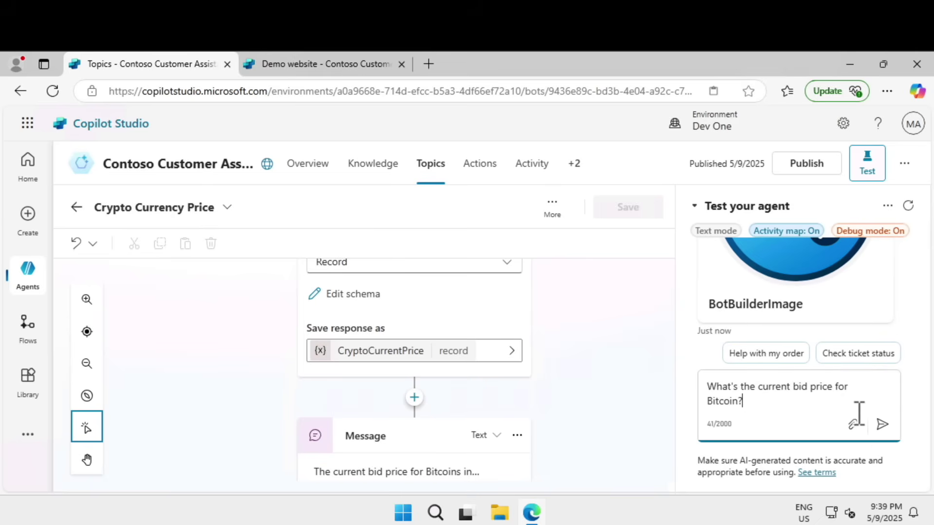
left_click(882, 425)
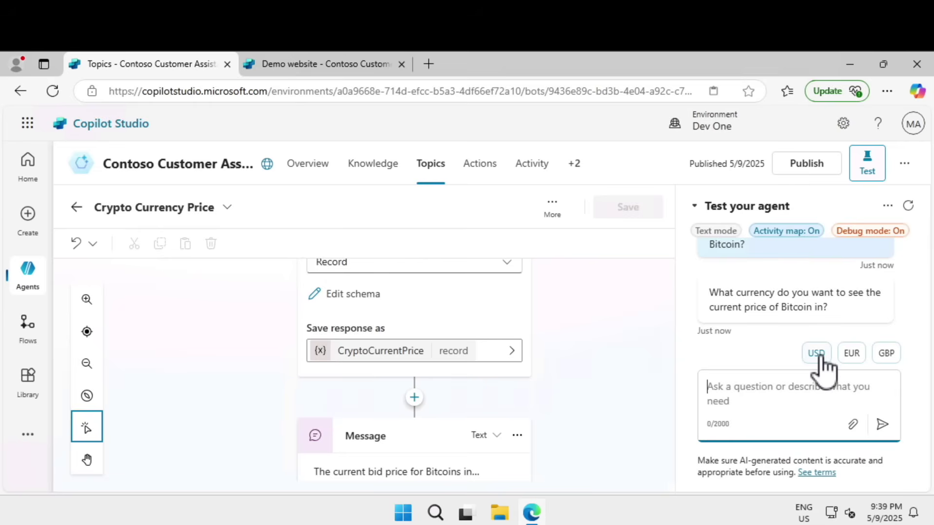
Complete the agent's follow-up questions by choosing USD, confirming that the answer helped and rating the experience 4 stars.
left_click(819, 355)
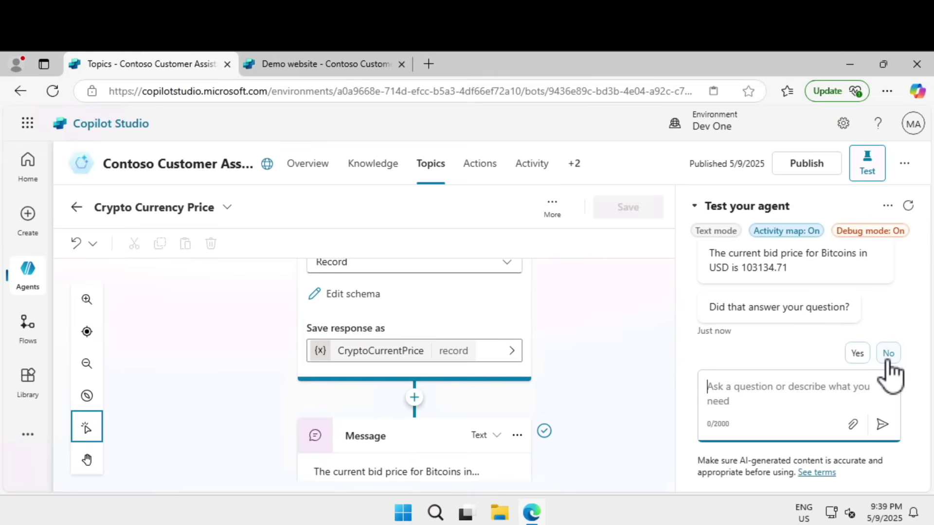
left_click(855, 355)
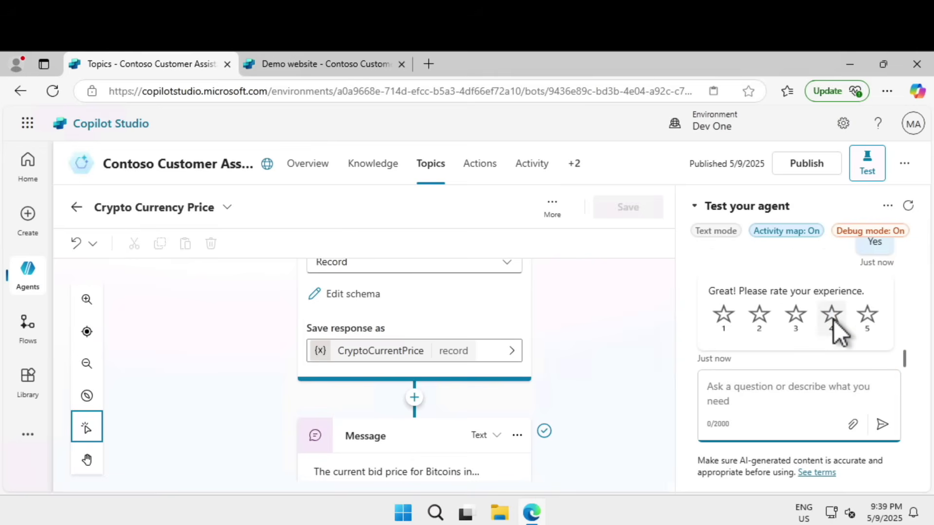
left_click(832, 321)
Ask "What's the current bid price for Bitcoin?" again in the same test conversation, this time getting the price in EUR.
left_click(847, 393)
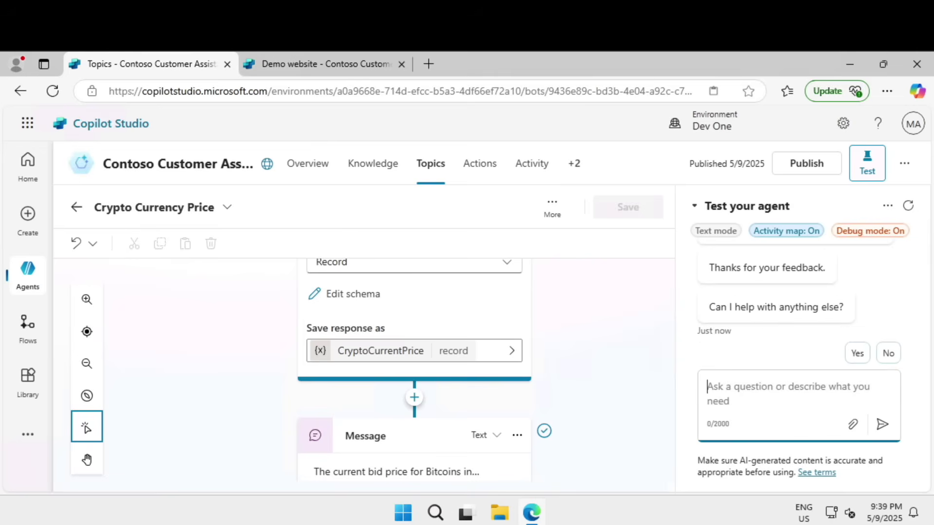
type("What's the current bid price for Bitcoin?")
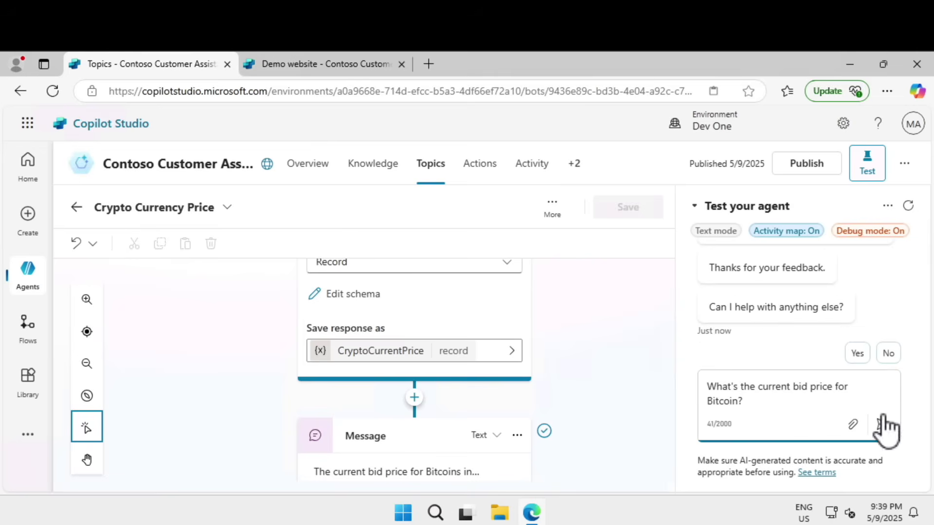
left_click(882, 424)
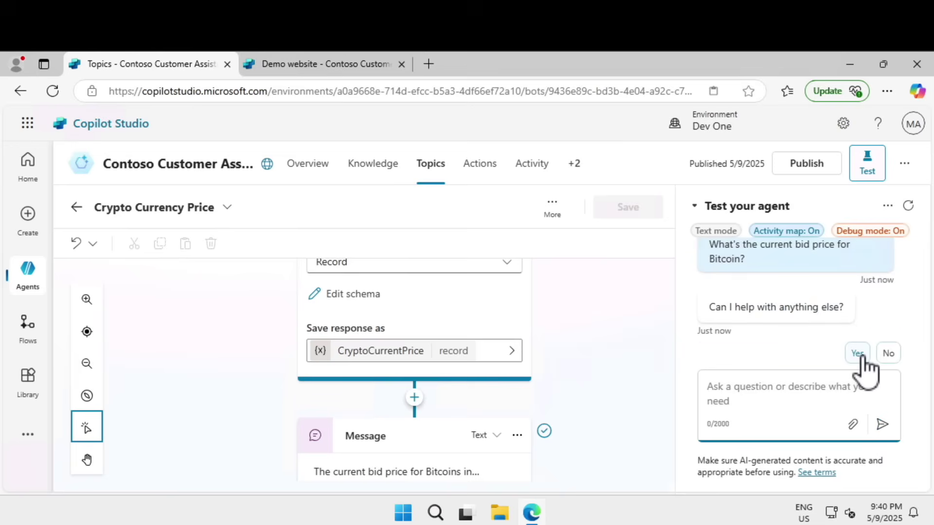
left_click(855, 353)
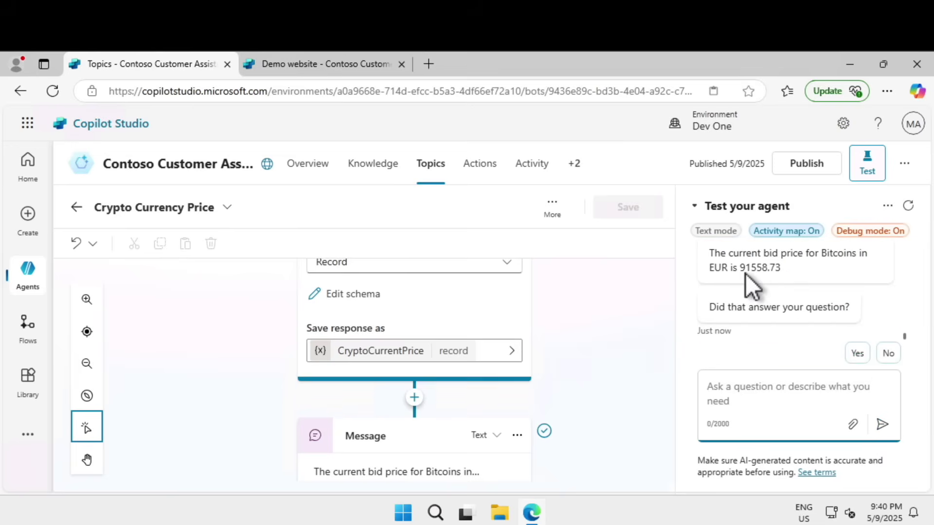
left_click_drag(746, 270, 772, 274)
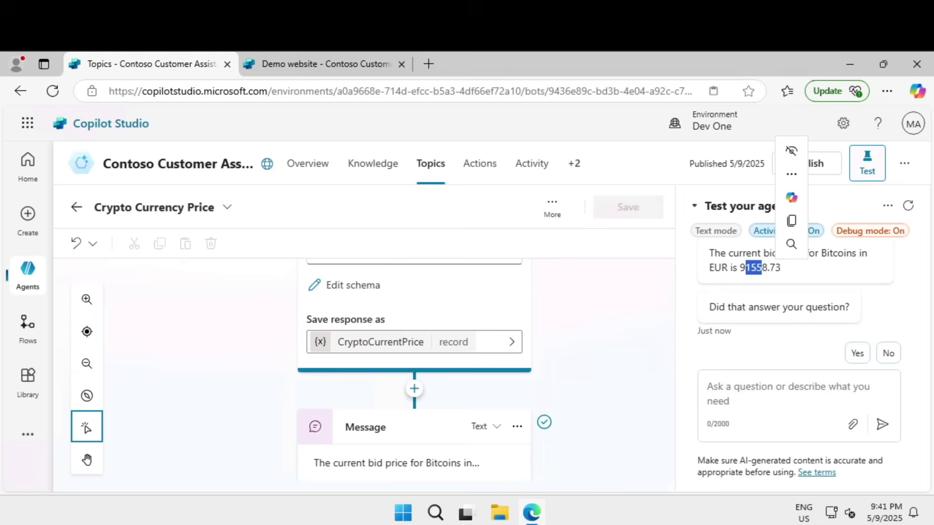
Begin adding a Dataverse knowledge source to the agent and select the Account table for it.
left_click(390, 168)
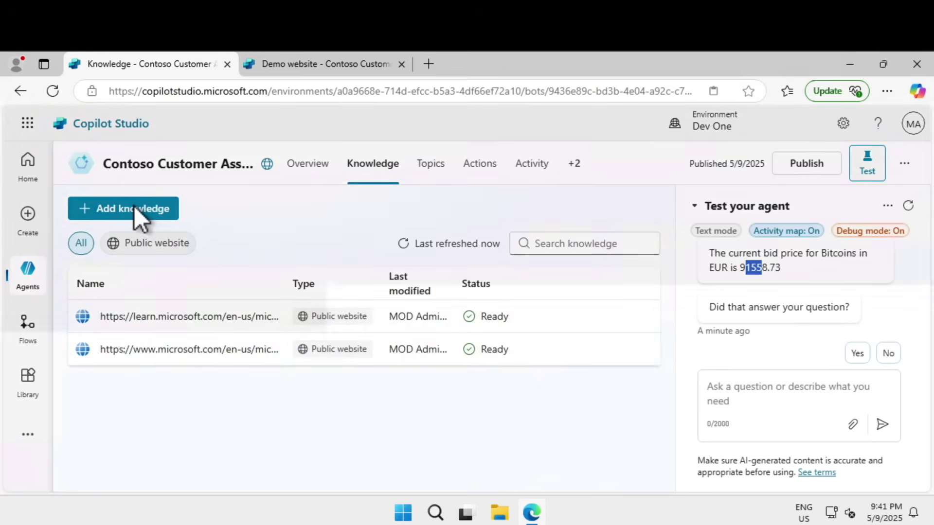
left_click(133, 207)
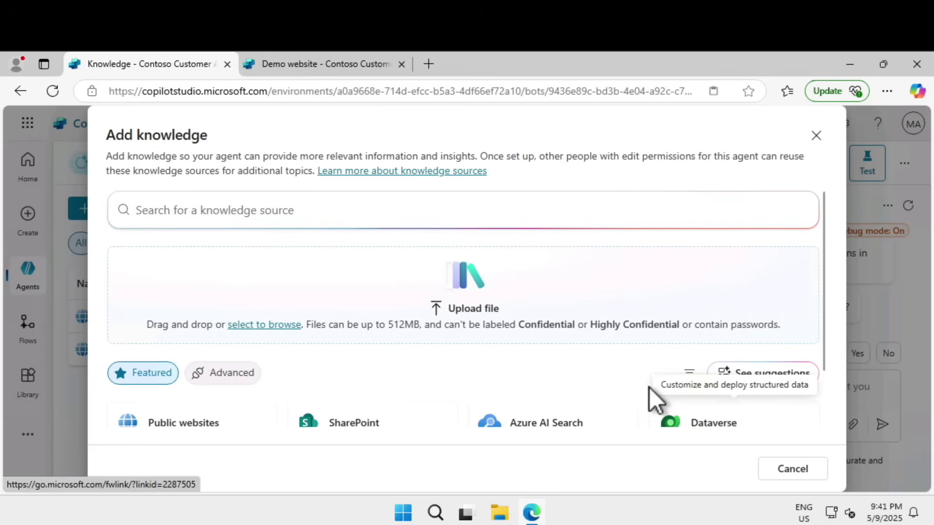
scroll(662, 402, "down", 2)
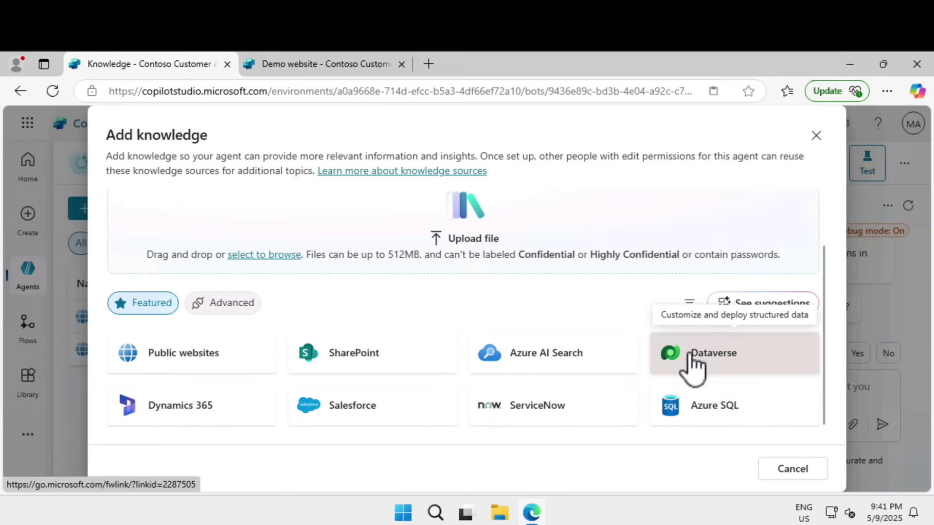
left_click(690, 354)
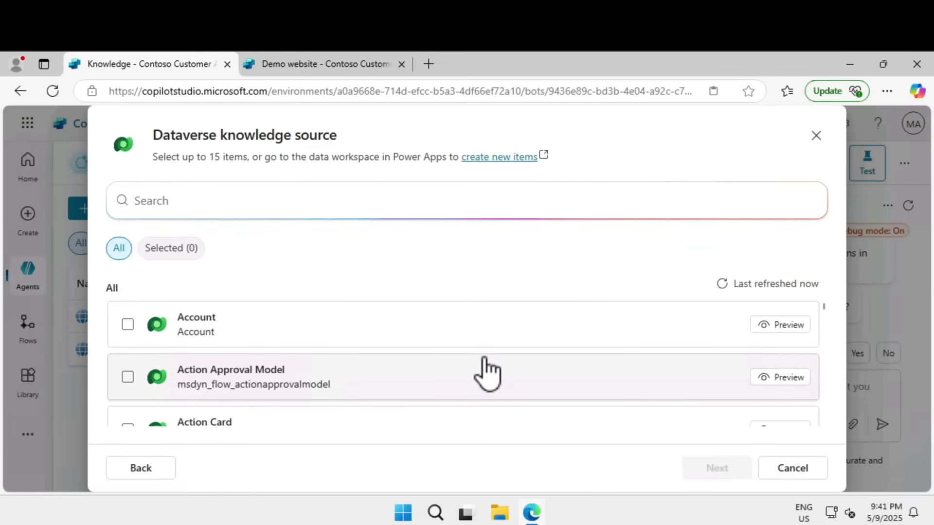
left_click(127, 324)
left_click(730, 474)
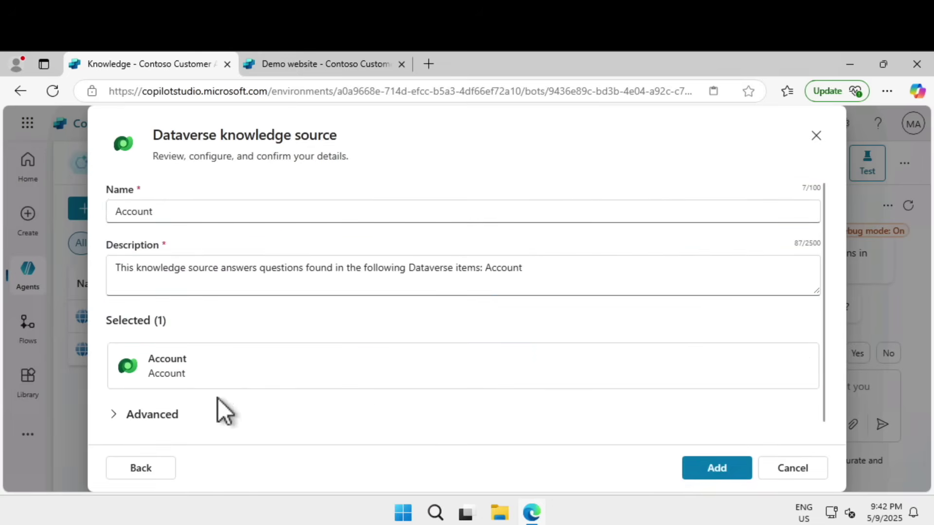
Review the advanced settings of the new Account source and preview the Account table's data.
left_click(115, 414)
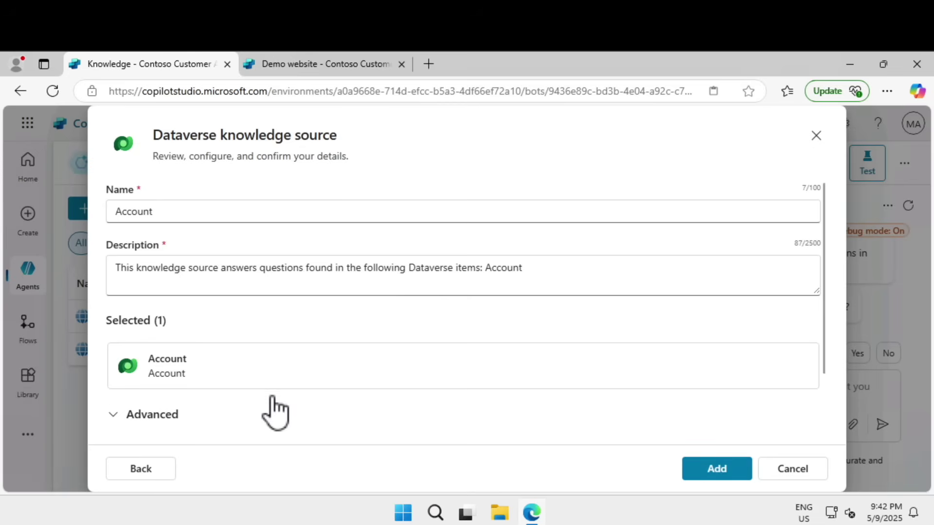
scroll(272, 396, "down", 2)
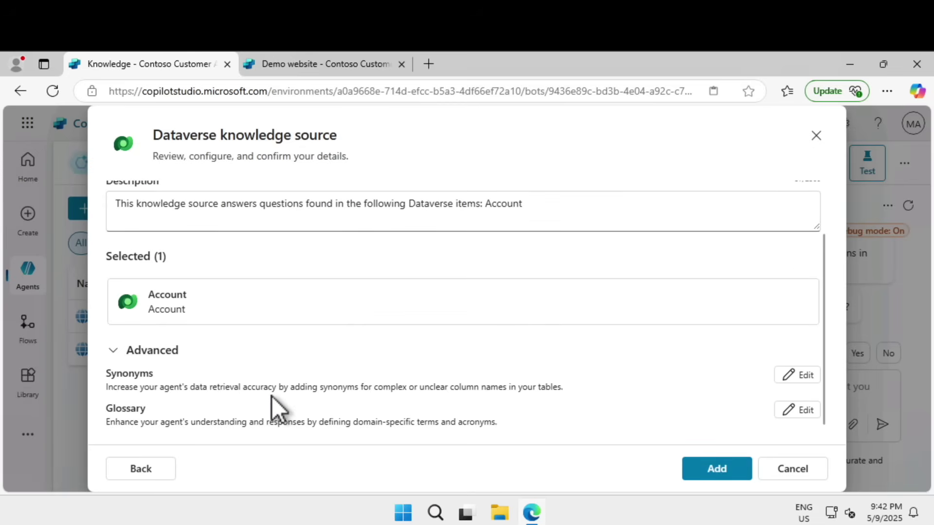
scroll(272, 396, "up", 2)
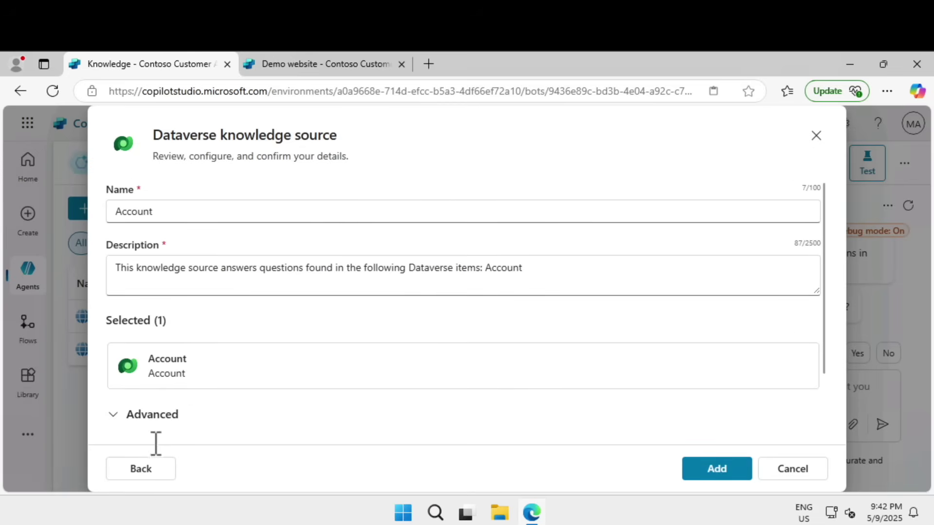
left_click(151, 471)
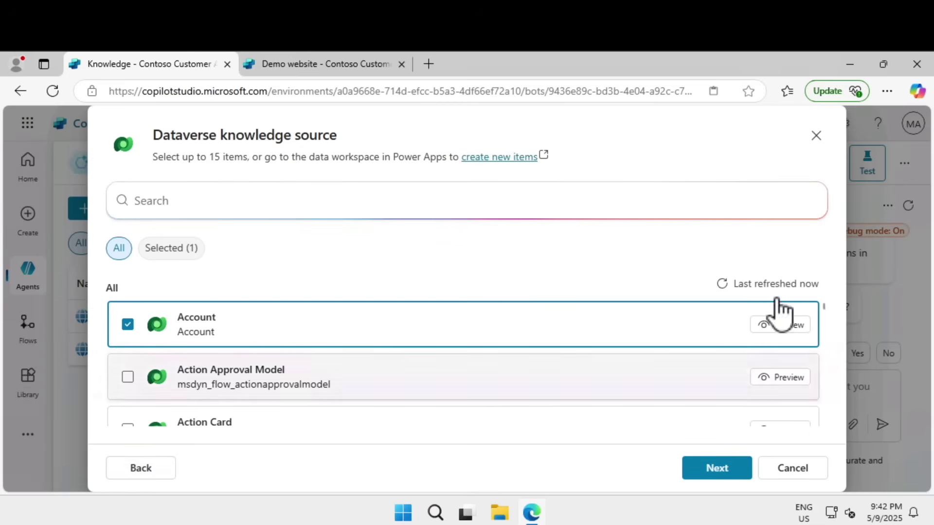
left_click(784, 327)
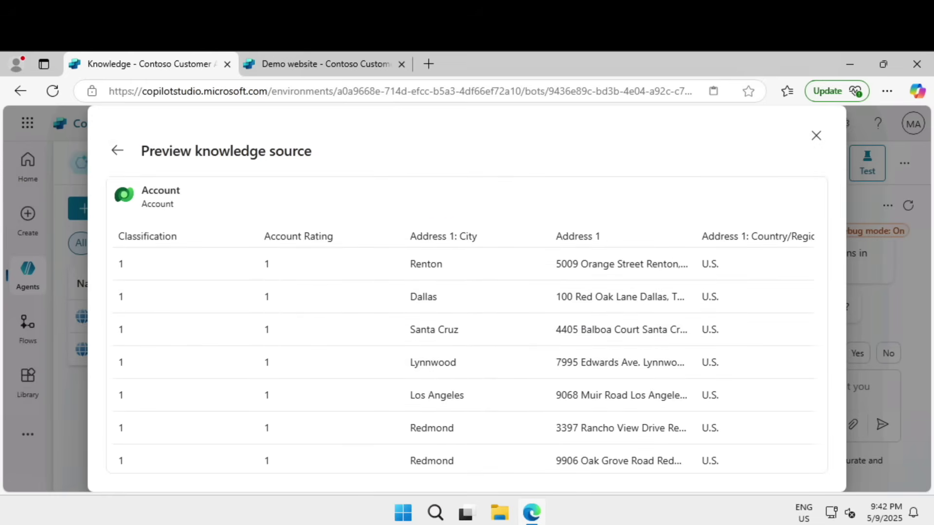
scroll(291, 340, "down", 2)
left_click(120, 151)
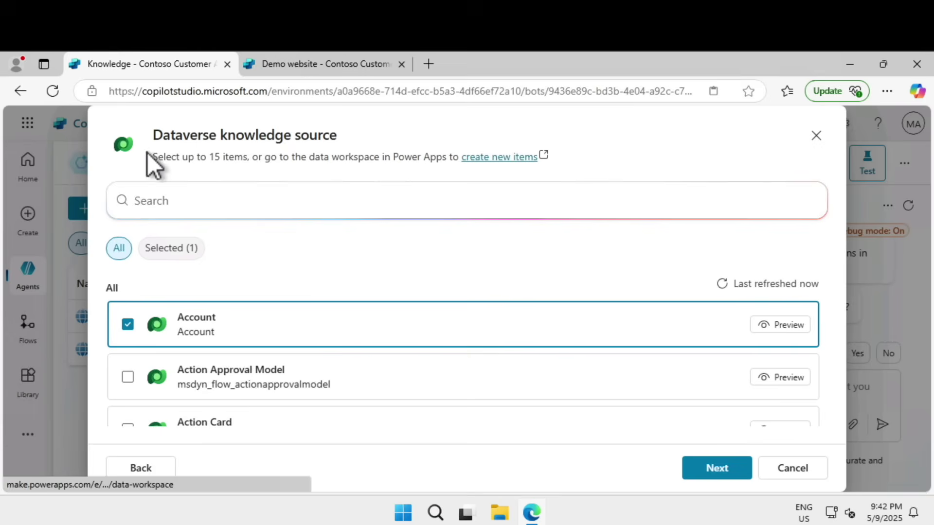
In the Account source's synonyms, add the synonym "Address" for the Address 1: Address Type column.
left_click(717, 468)
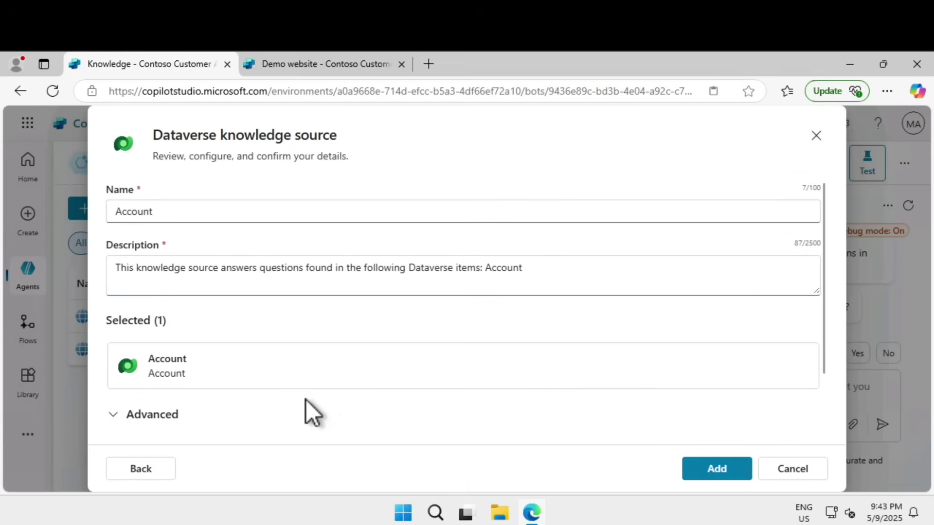
scroll(305, 400, "down", 2)
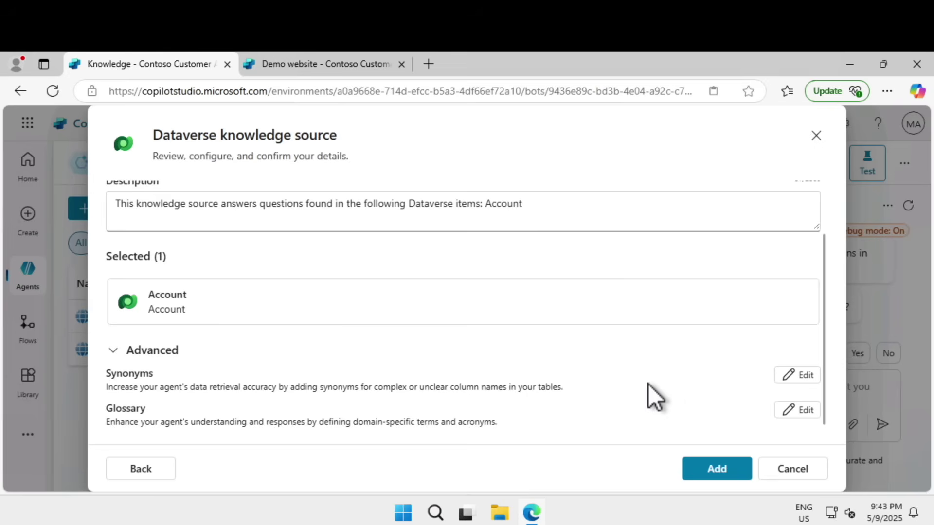
left_click(811, 376)
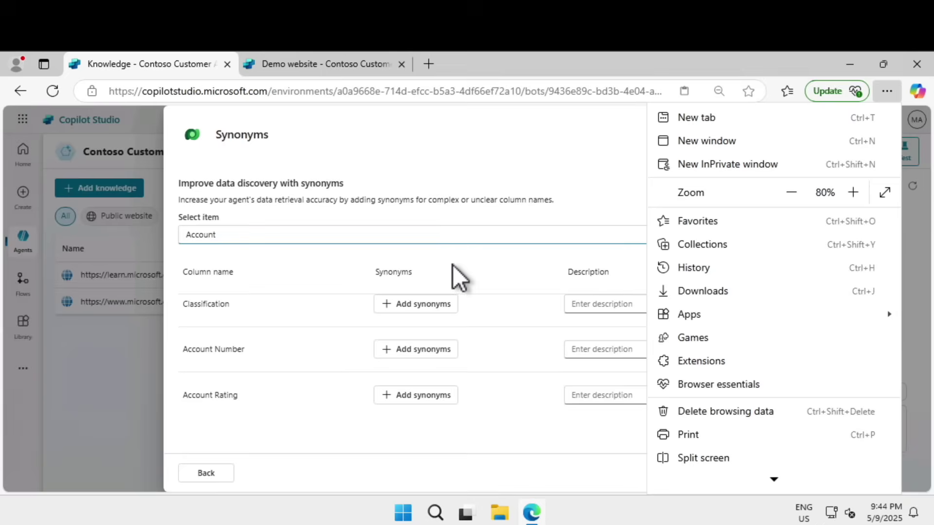
left_click(452, 266)
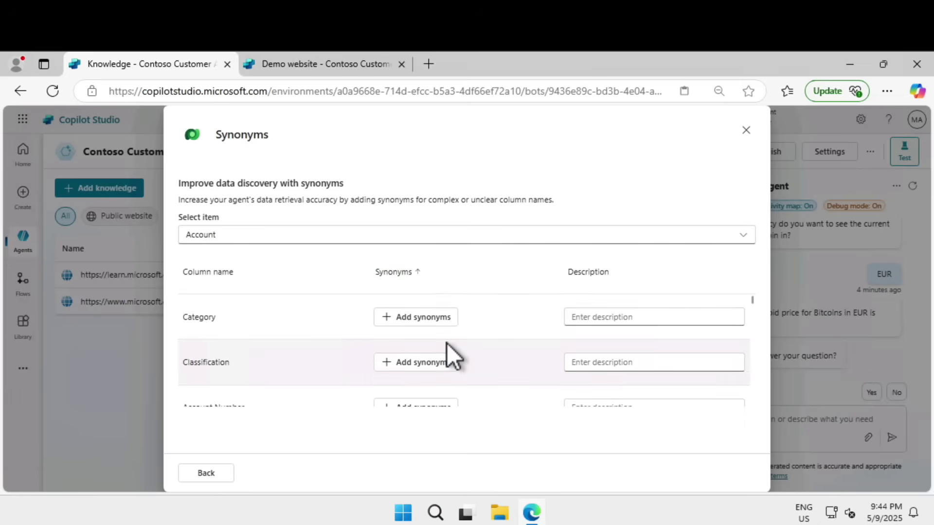
scroll(447, 344, "down", 2)
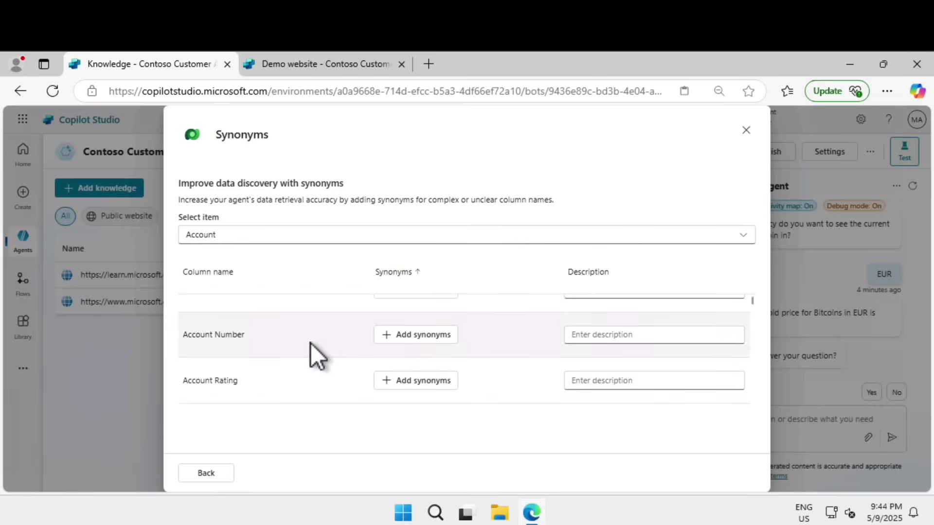
scroll(310, 343, "down", 1)
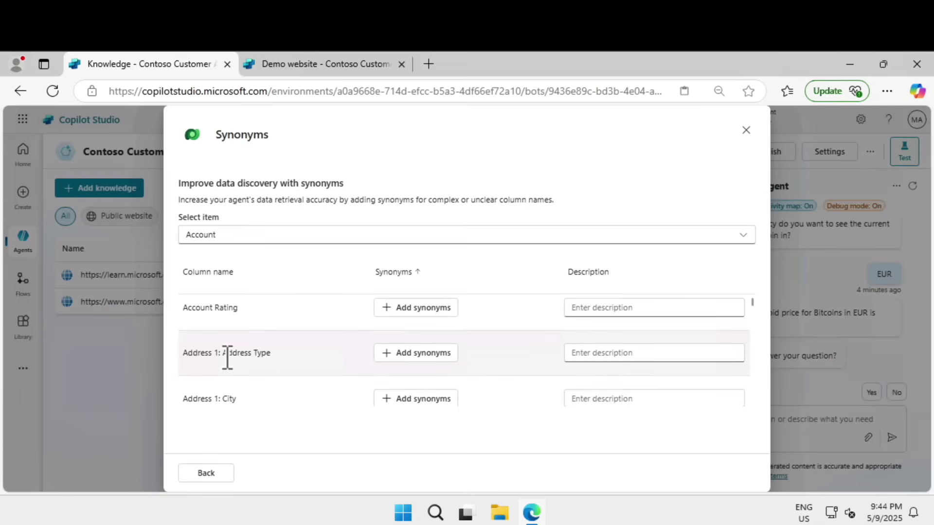
left_click(407, 354)
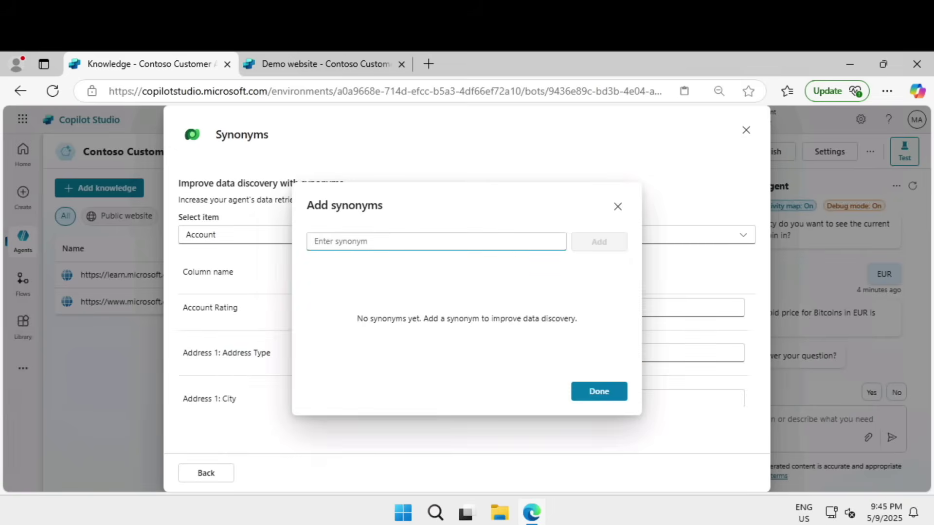
type("Address")
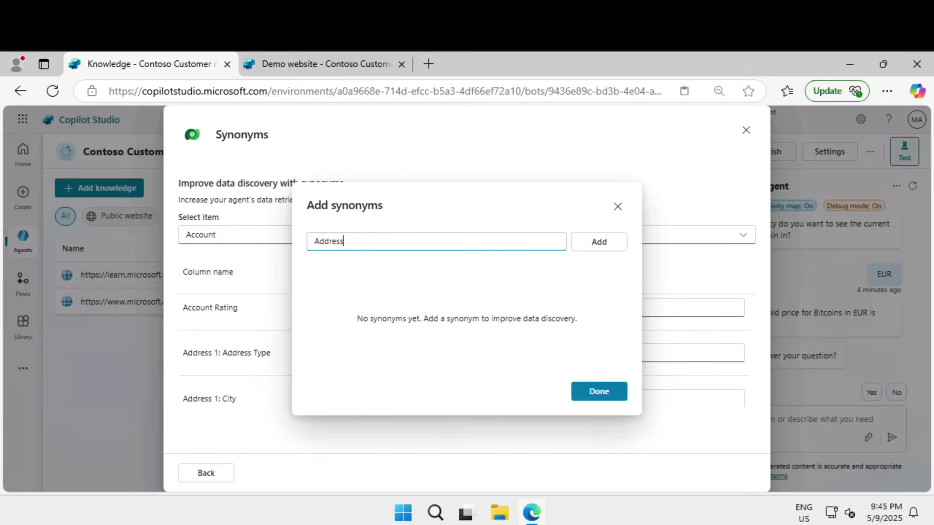
left_click(614, 243)
left_click(607, 398)
Describe the Address 1 column as "Complete address of the account" and return to the source's details.
left_click(594, 400)
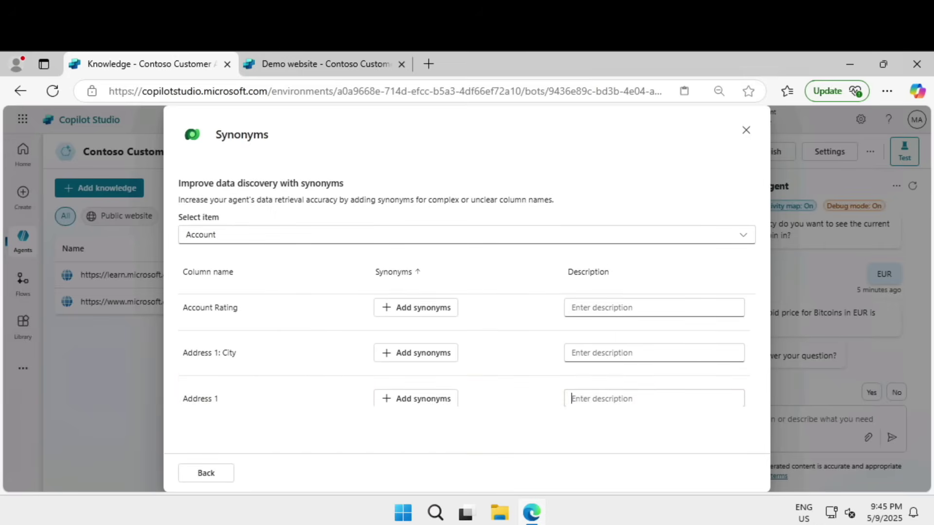
type("Complete address of the account")
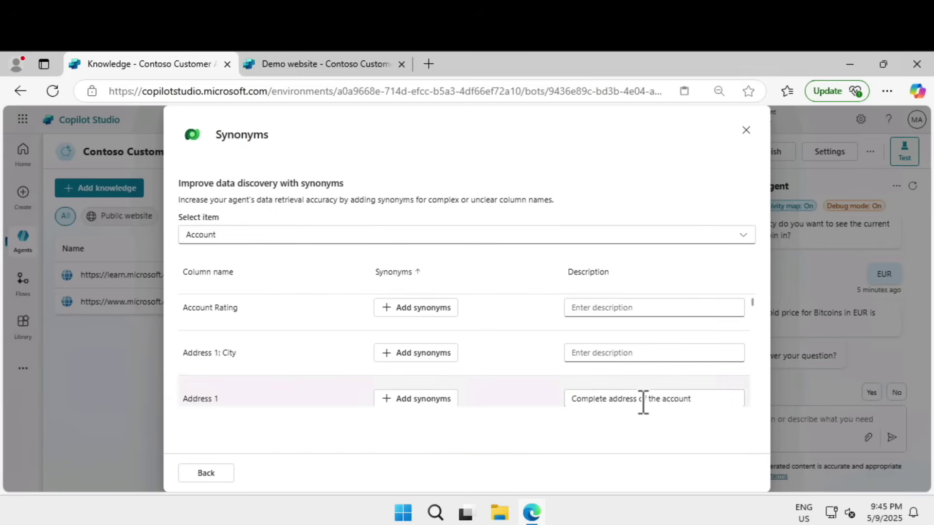
scroll(643, 403, "down", 3)
left_click(215, 474)
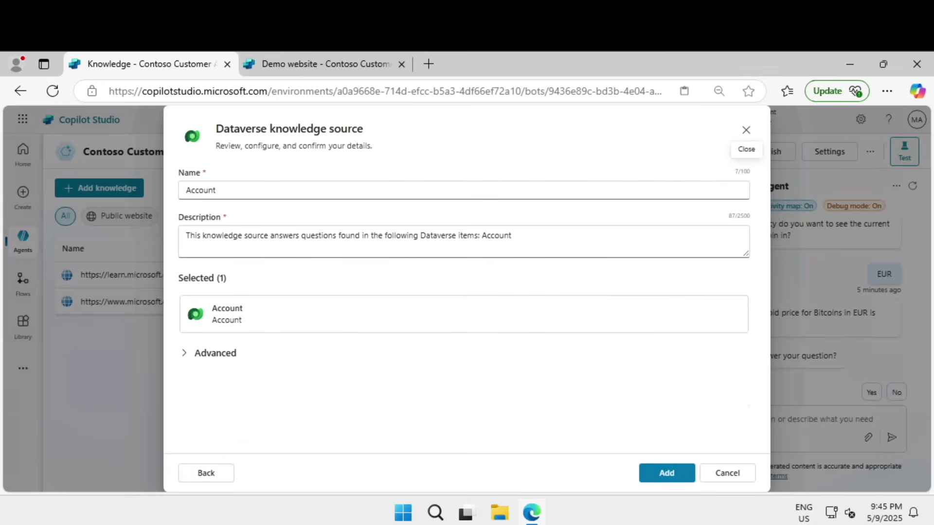
Describe the Address 1: Address Type column as "Complete address of the account" and add the Account knowledge source to the agent.
left_click(208, 354)
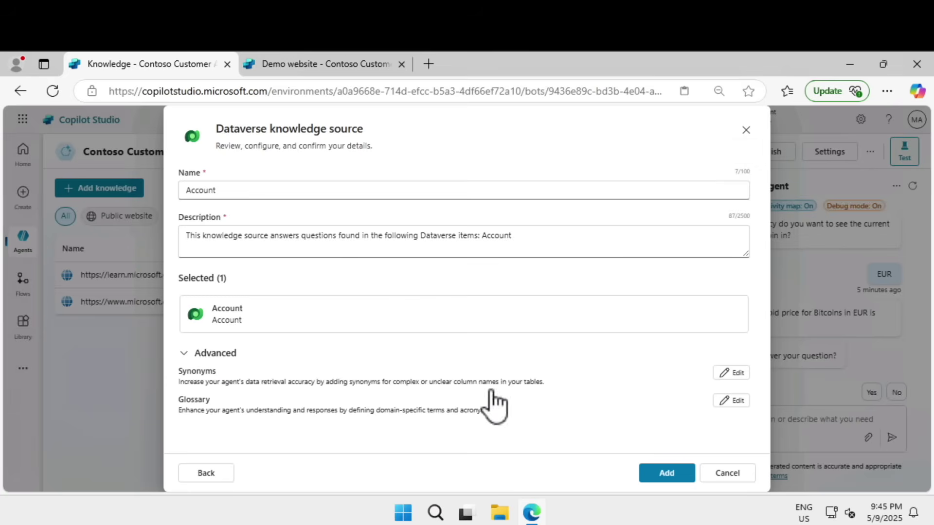
left_click(731, 374)
scroll(468, 352, "down", 3)
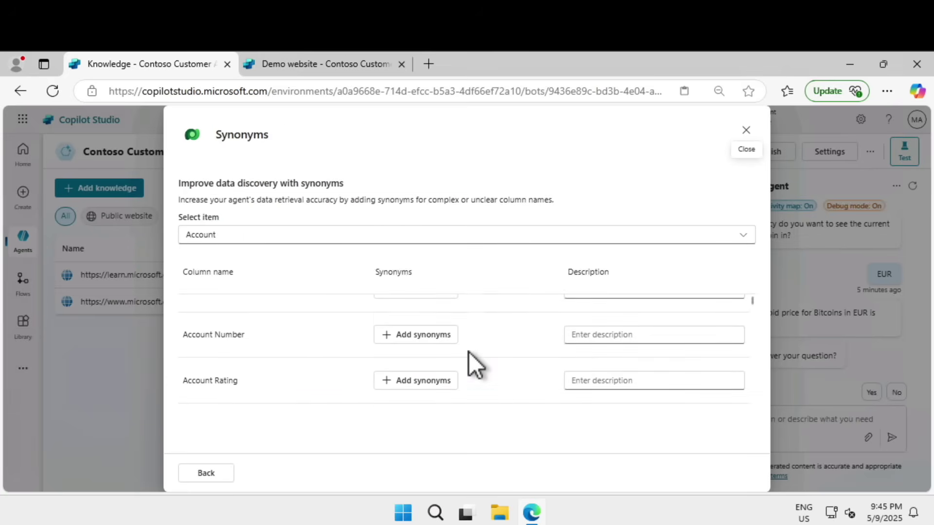
scroll(469, 352, "down", 1)
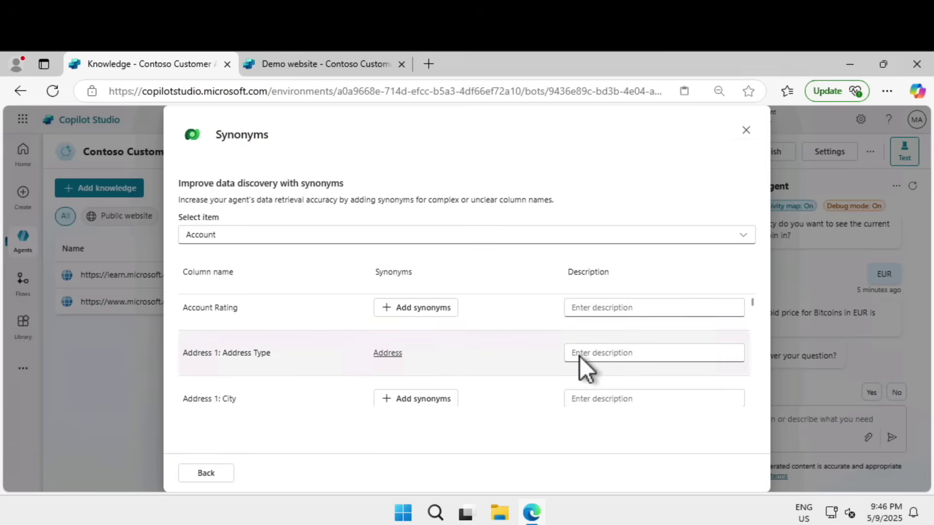
left_click(619, 353)
type("Complete address of the account")
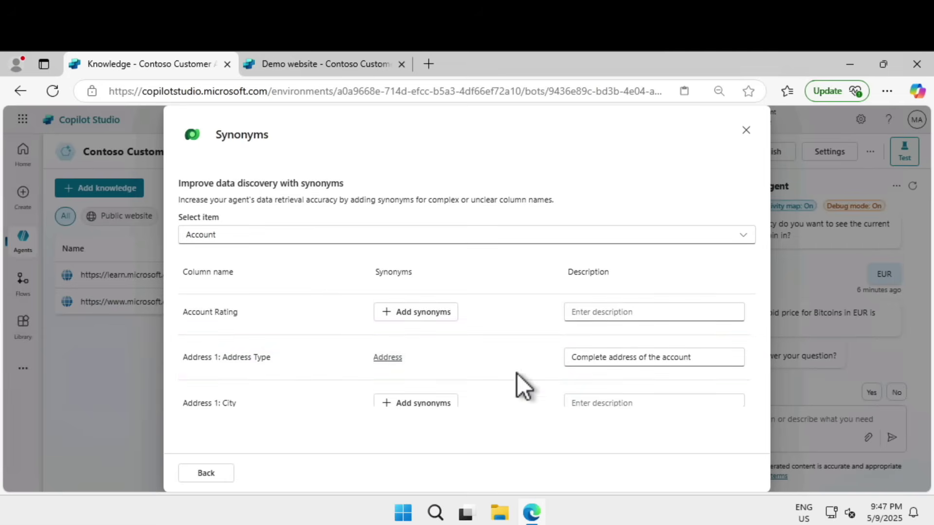
left_click(218, 473)
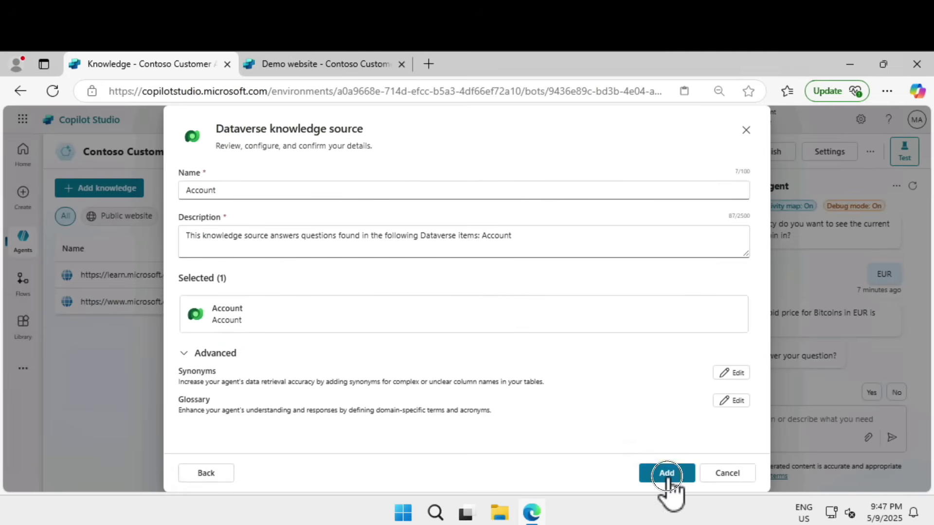
left_click(667, 474)
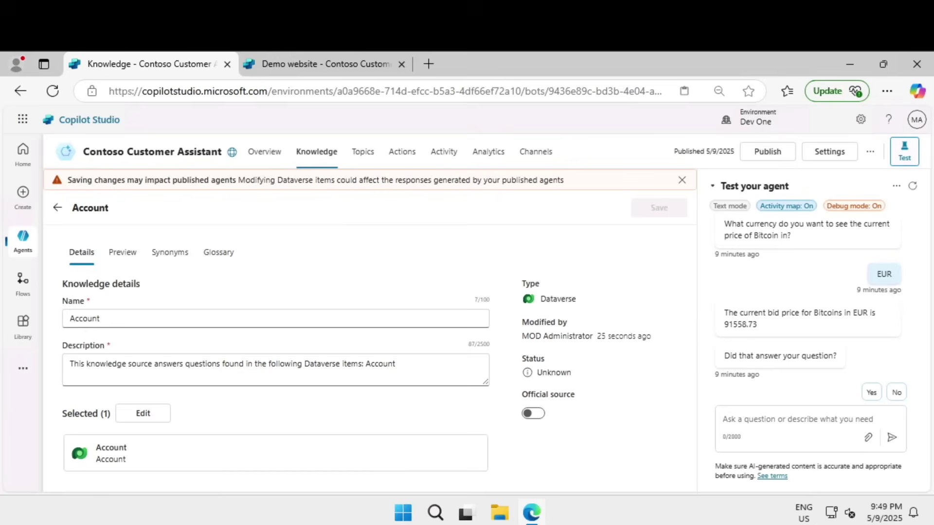
Add the glossary term "Customer" described as "Customer is a synonym for account" to the Account source, save it and return to the knowledge list.
left_click(218, 256)
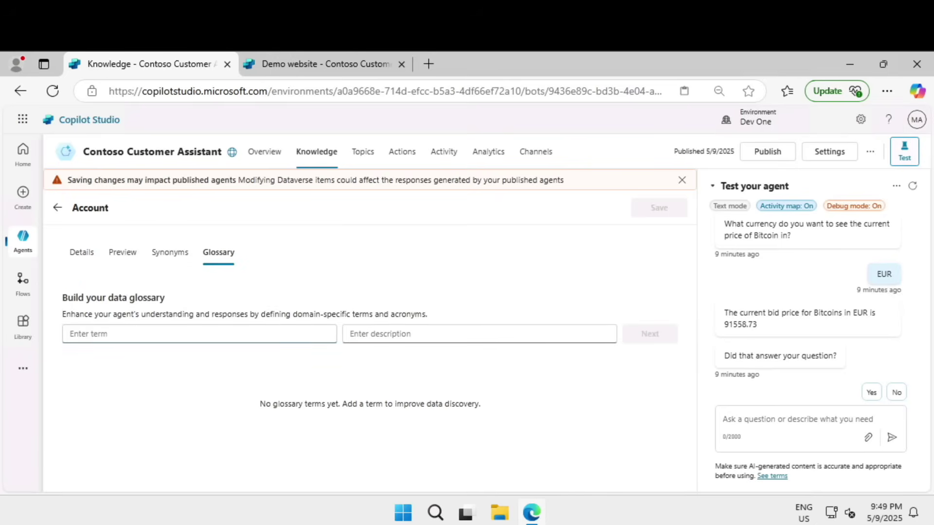
type("Customer")
left_click(431, 340)
type("Customer is a synonym for account")
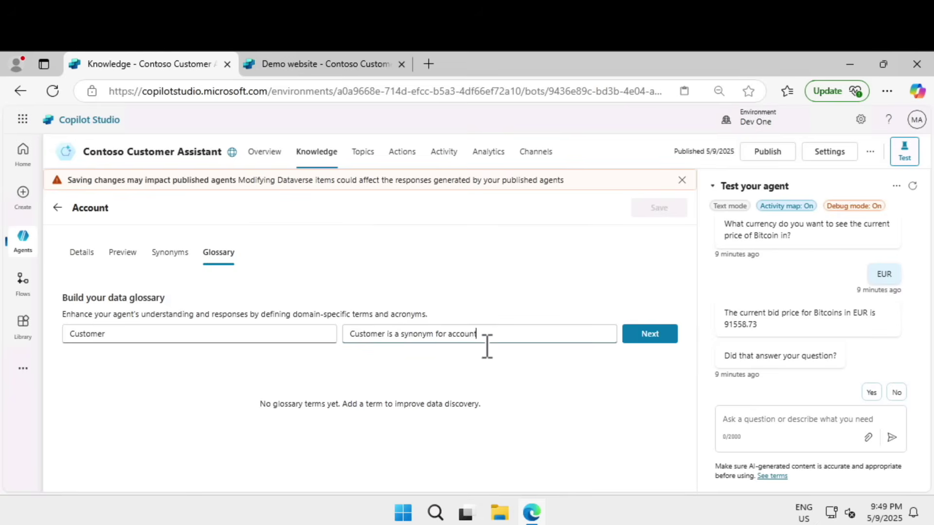
left_click(652, 336)
left_click(659, 208)
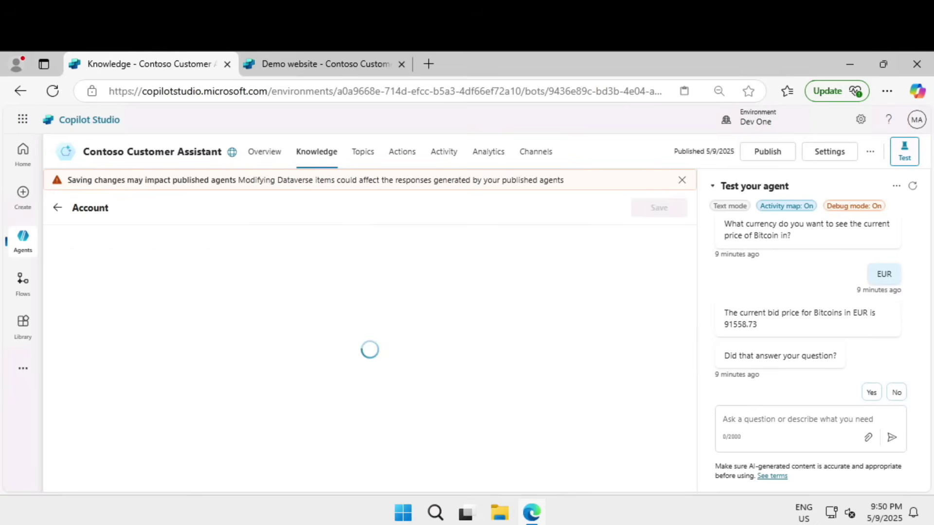
left_click(58, 208)
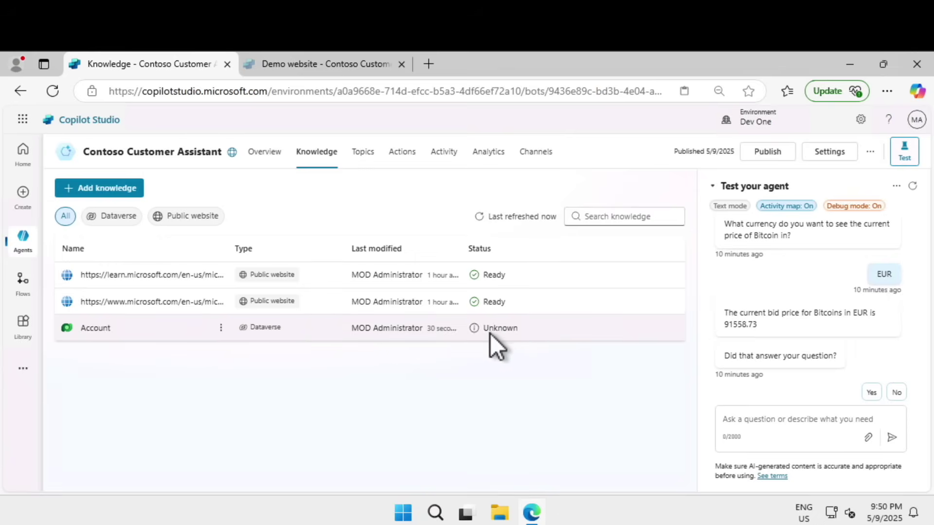
Set the browser zoom to 100%.
left_click(887, 91)
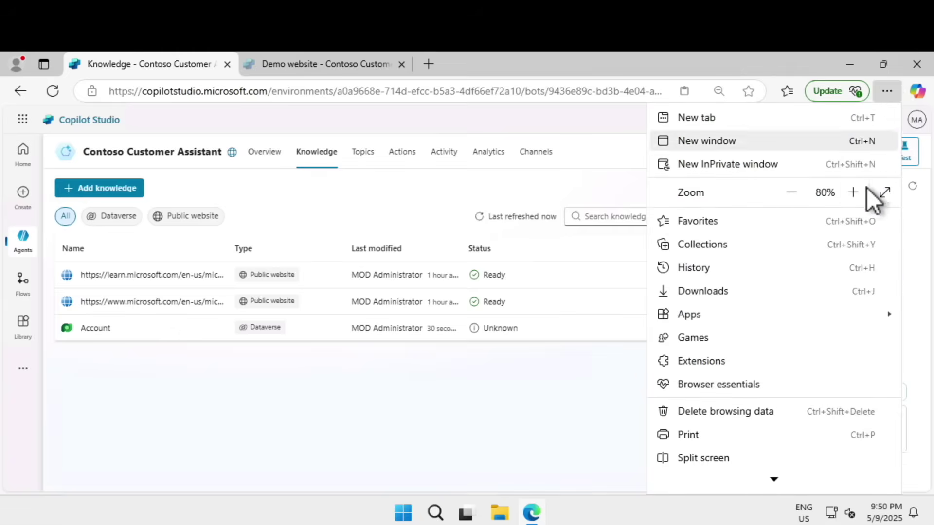
left_click(853, 193)
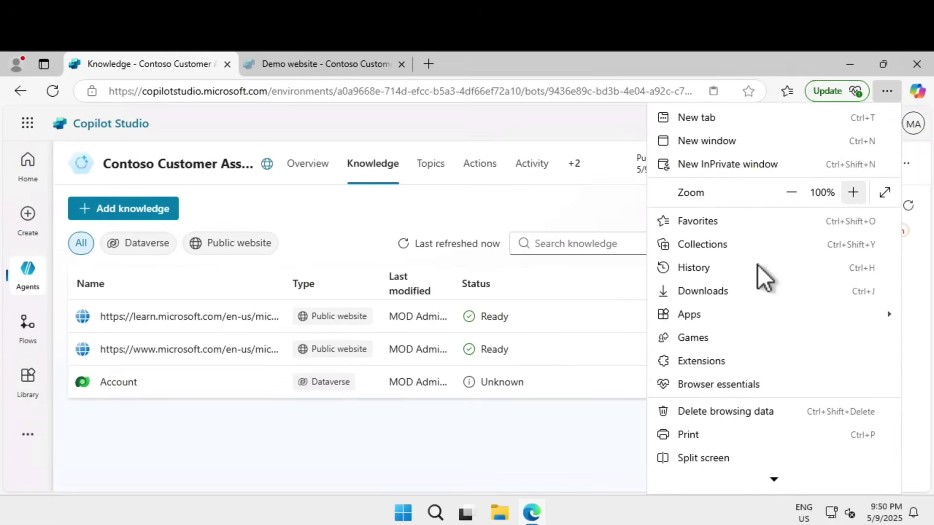
left_click(557, 426)
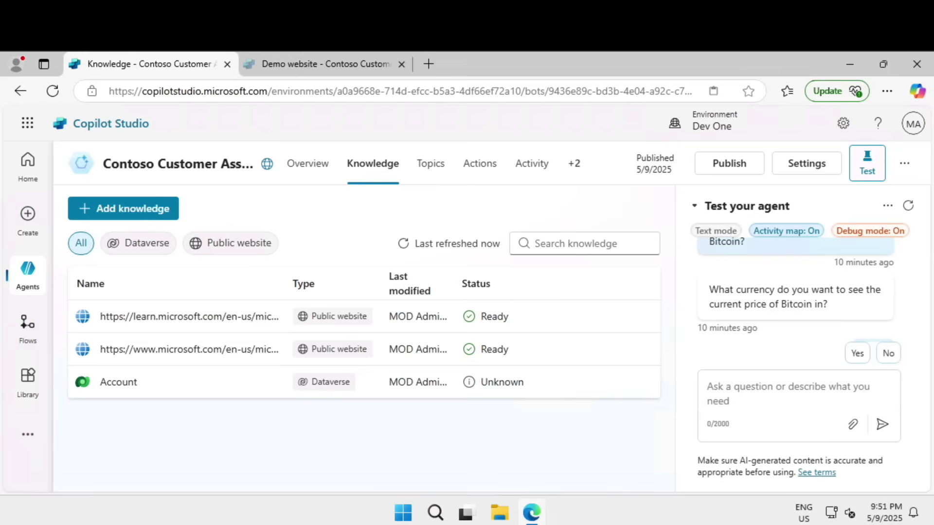
Set the agent's security authentication to "Authenticate with Microsoft", save the configuration and return to the knowledge list.
left_click(814, 167)
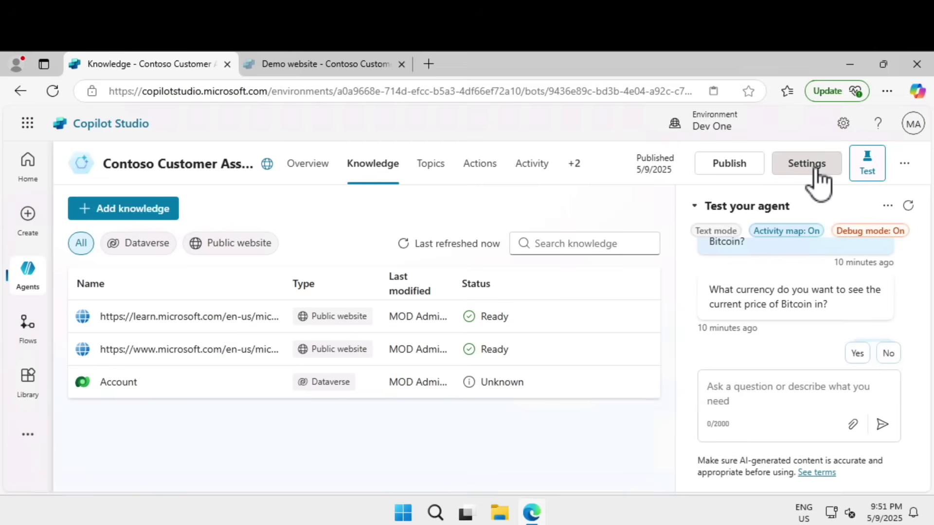
left_click(103, 272)
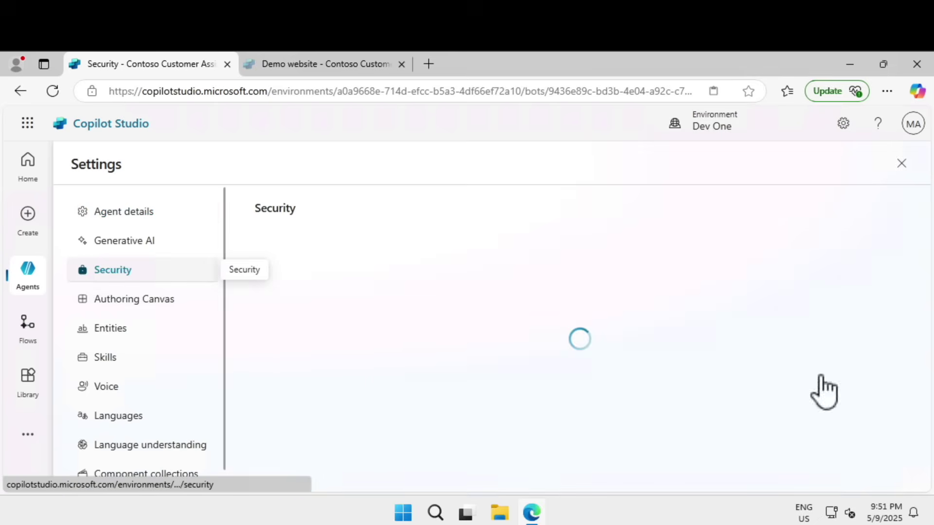
left_click(328, 258)
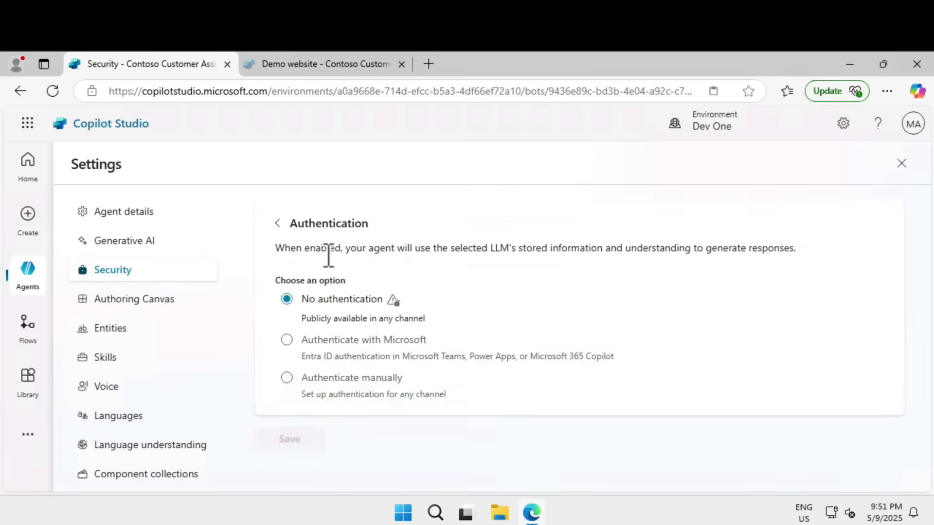
left_click(325, 342)
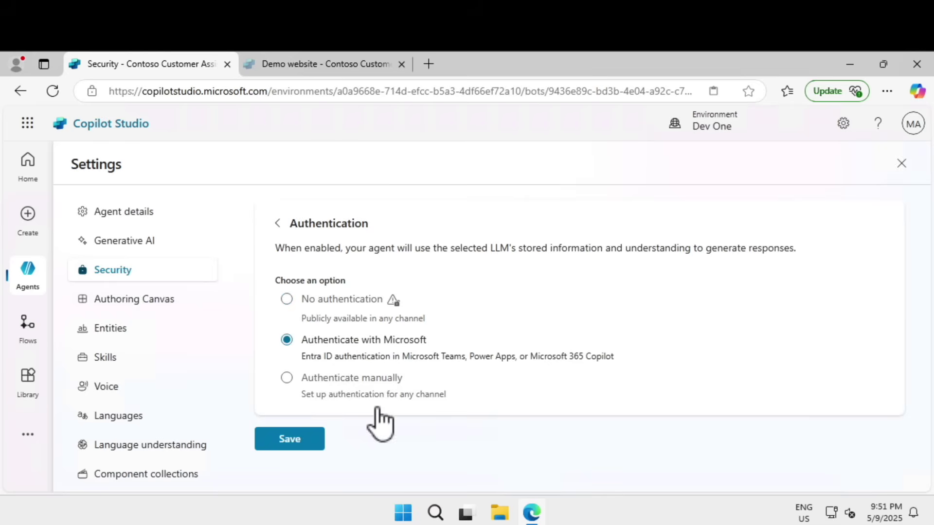
left_click(291, 441)
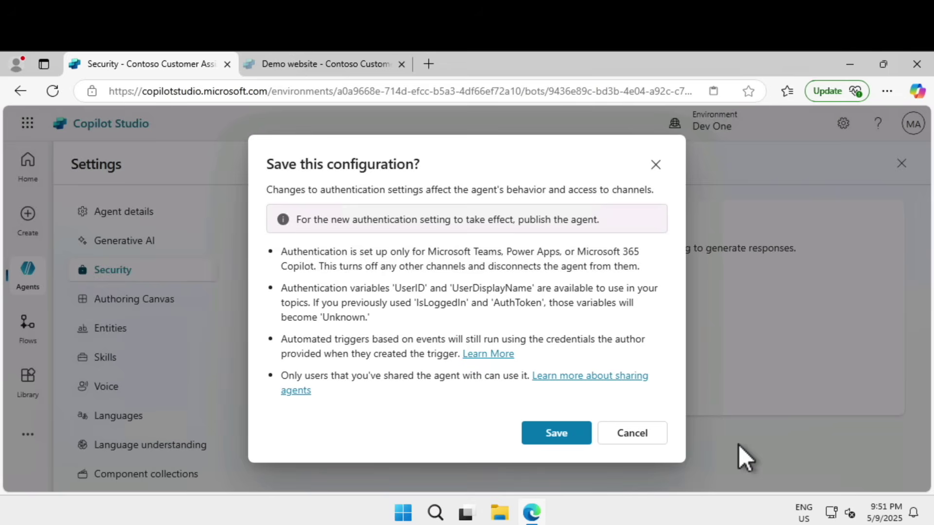
left_click(547, 434)
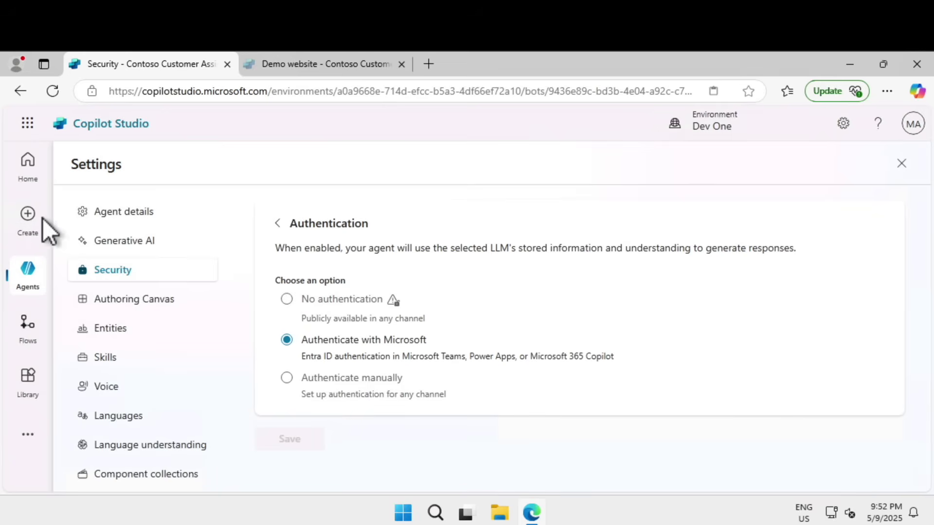
left_click(26, 281)
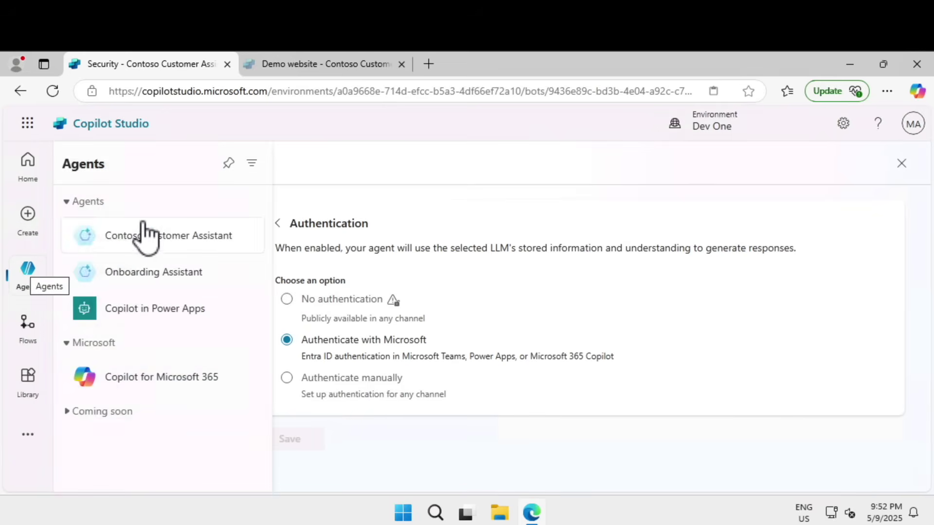
left_click(901, 163)
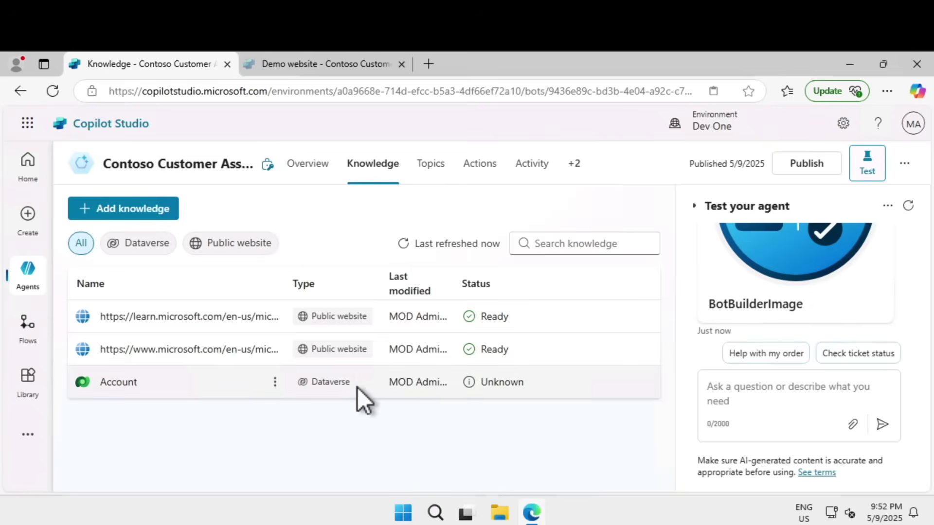
left_click(275, 382)
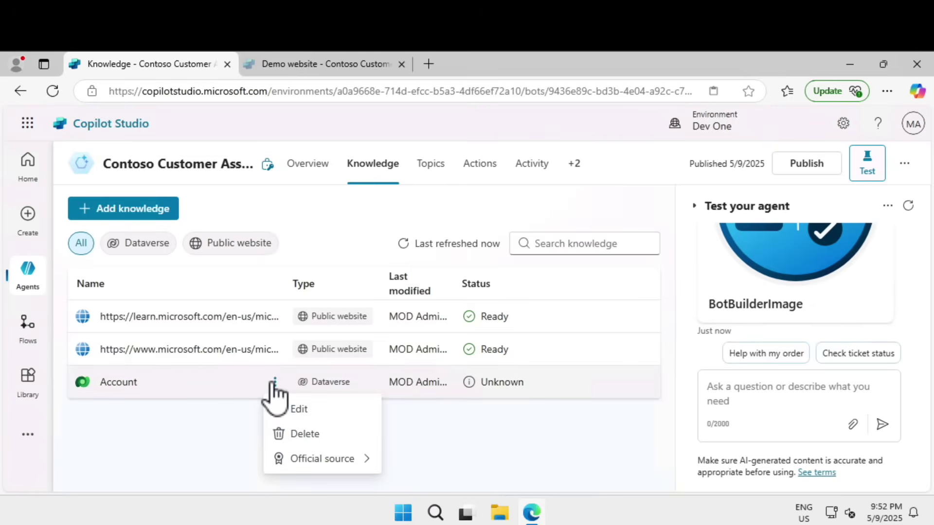
left_click(136, 244)
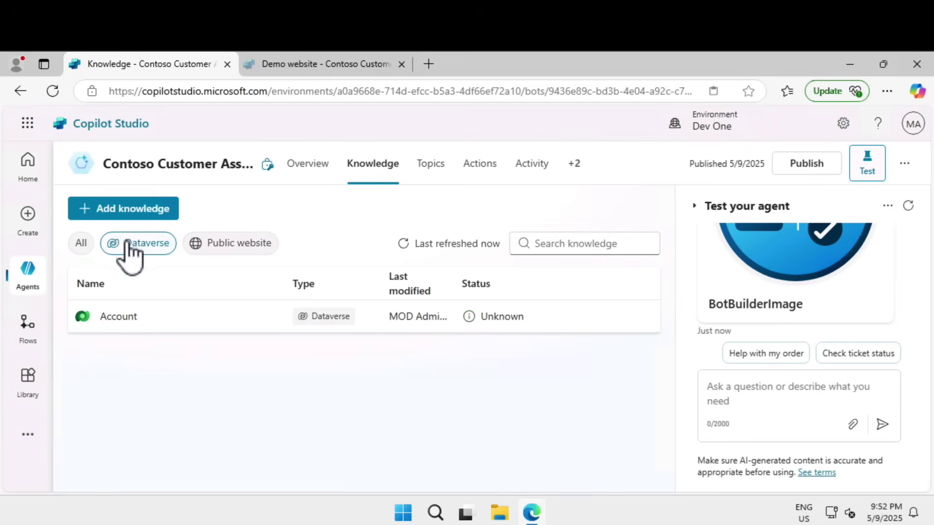
left_click(138, 213)
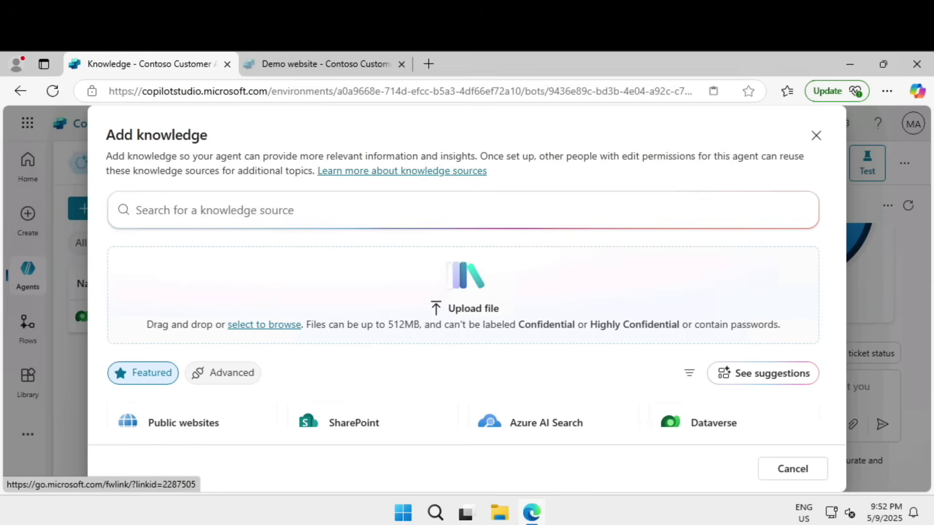
left_click(200, 427)
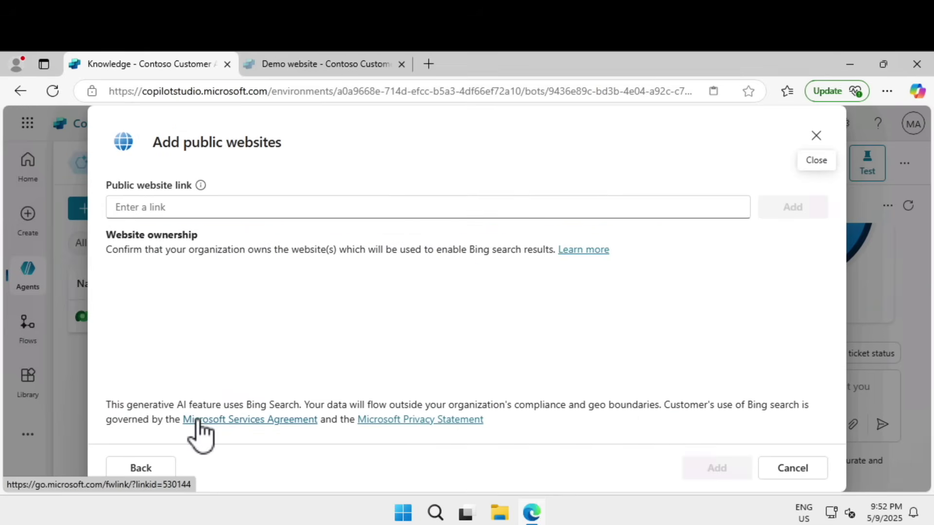
left_click(259, 209)
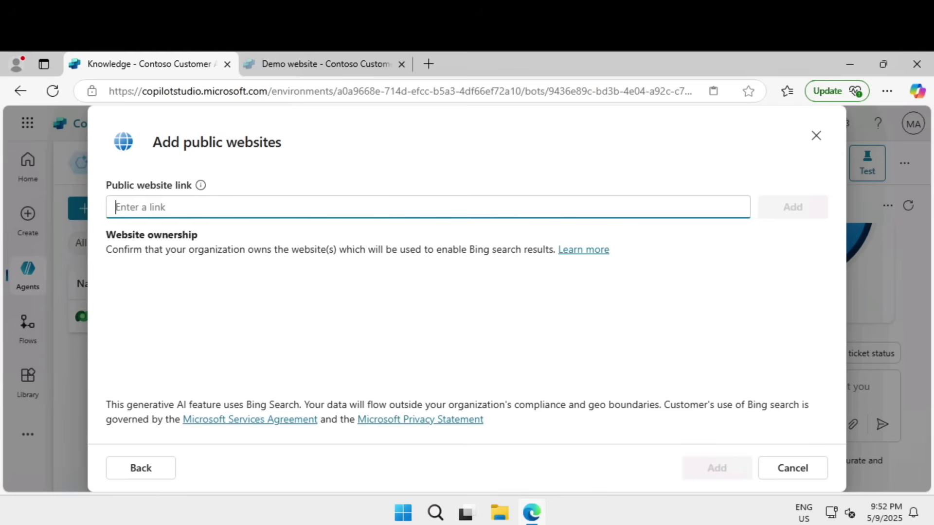
type("https://adoption.microsoft.com/en-us")
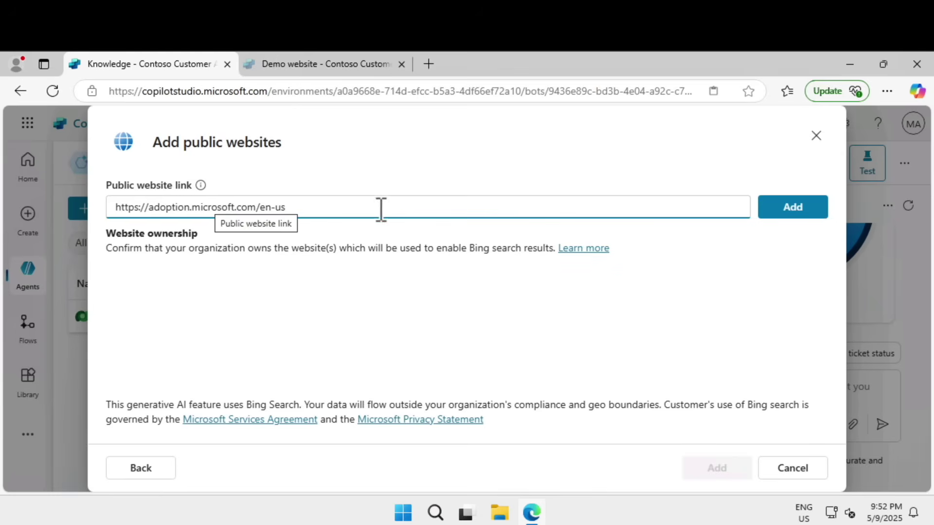
left_click(789, 214)
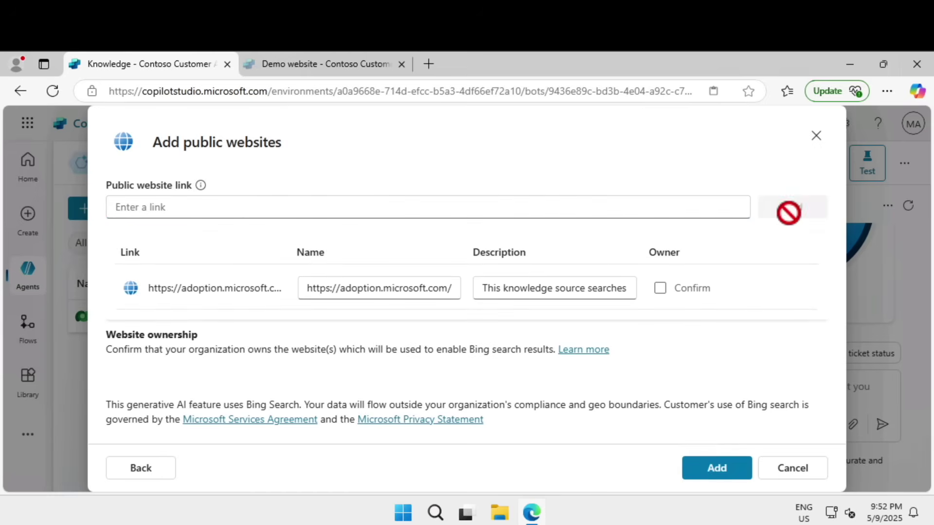
left_click(662, 288)
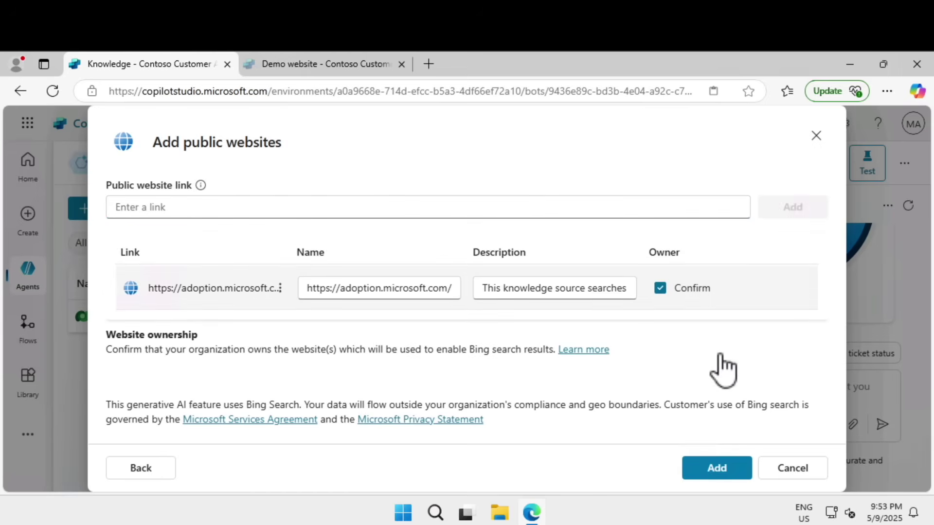
left_click(727, 473)
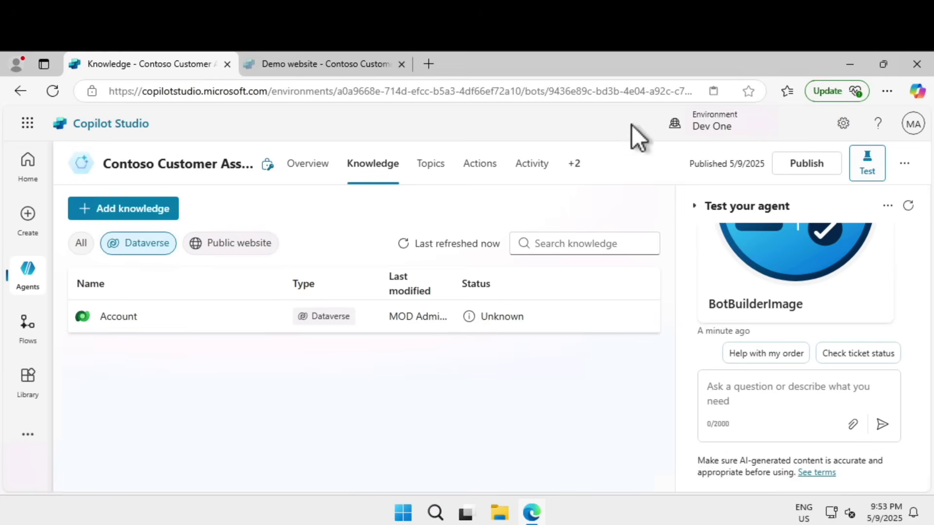
In a new test conversation, ask "What is Microsoft Copilot Studio?" with the public website sources listed, and review the answer and references.
left_click(909, 206)
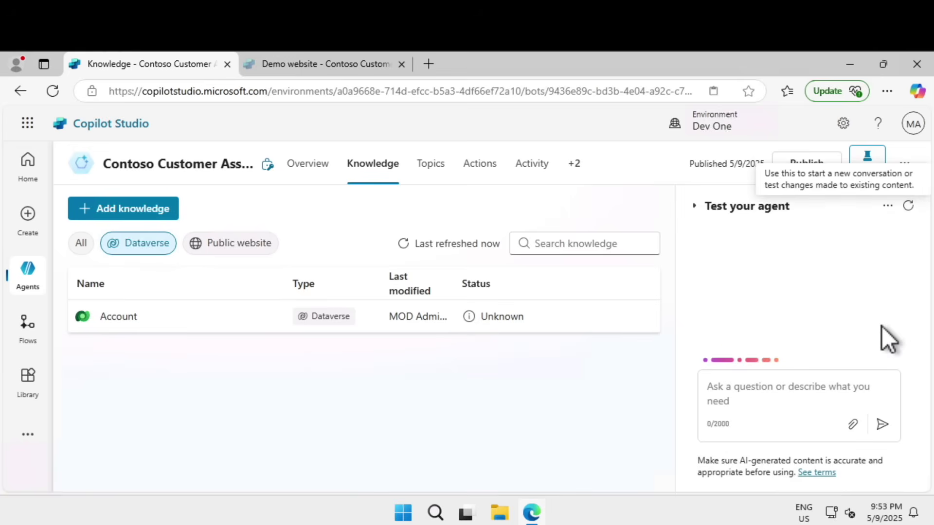
left_click(748, 392)
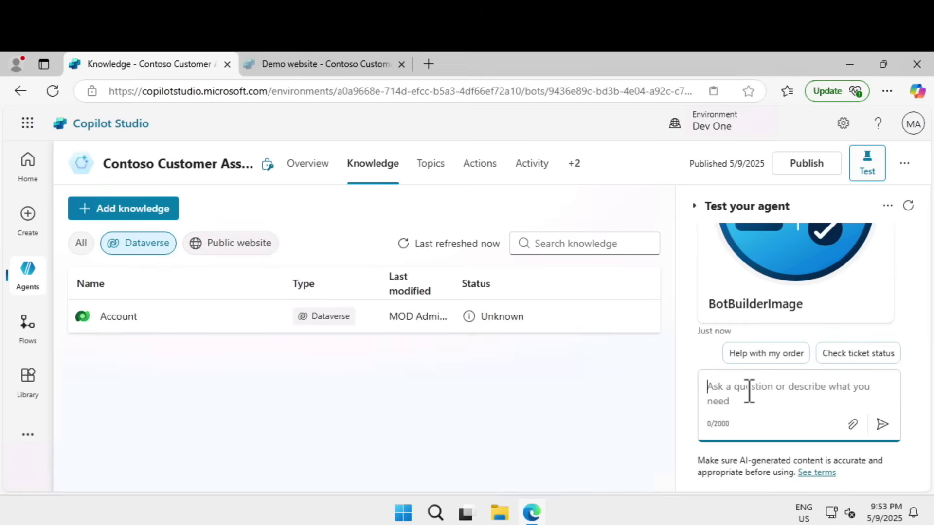
type("What is Microsoft Copilot Studio?")
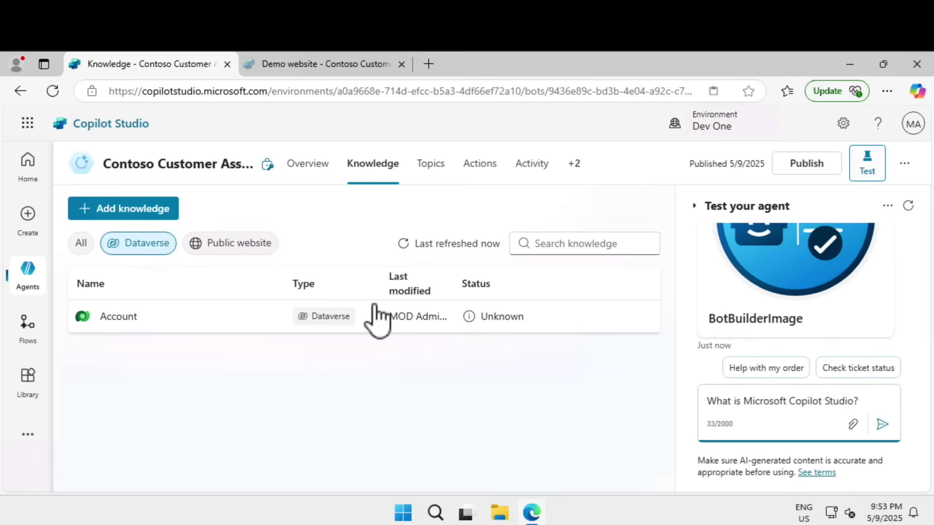
left_click(238, 247)
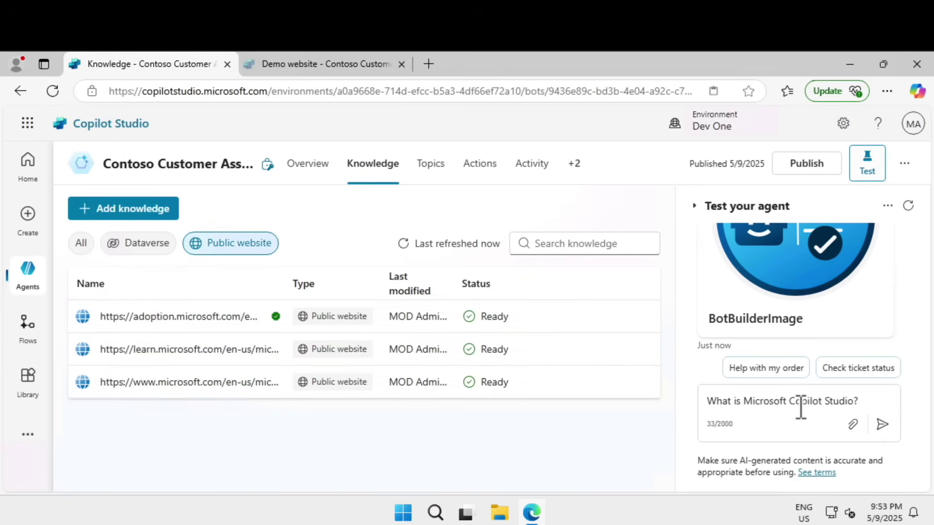
left_click(883, 426)
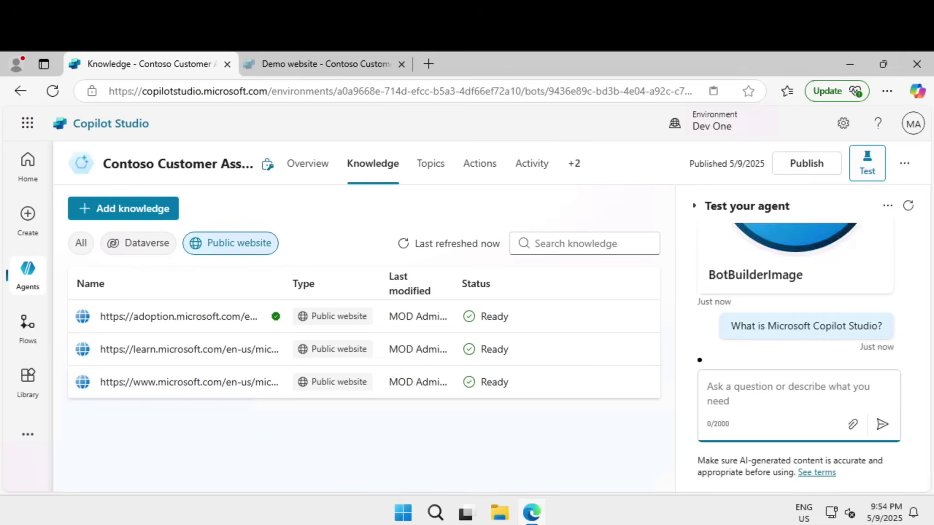
scroll(764, 292, "up", 5)
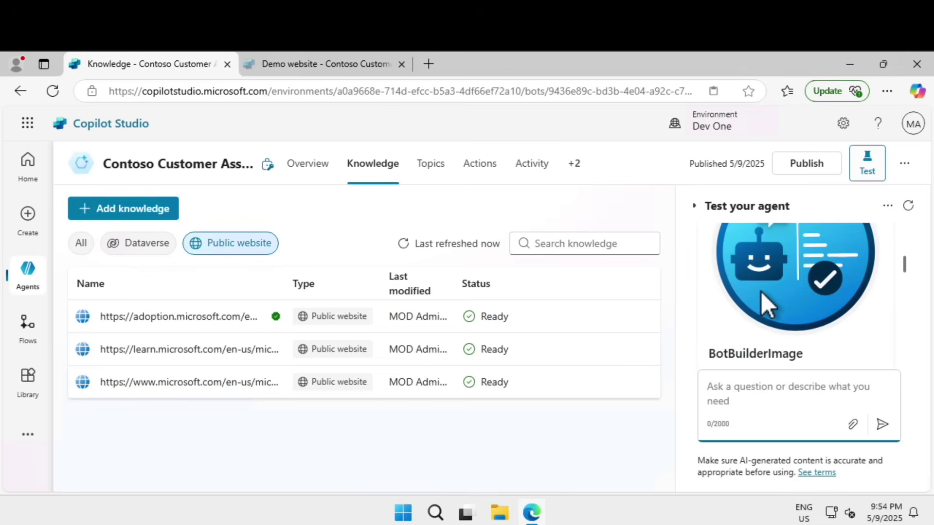
scroll(761, 291, "down", 5)
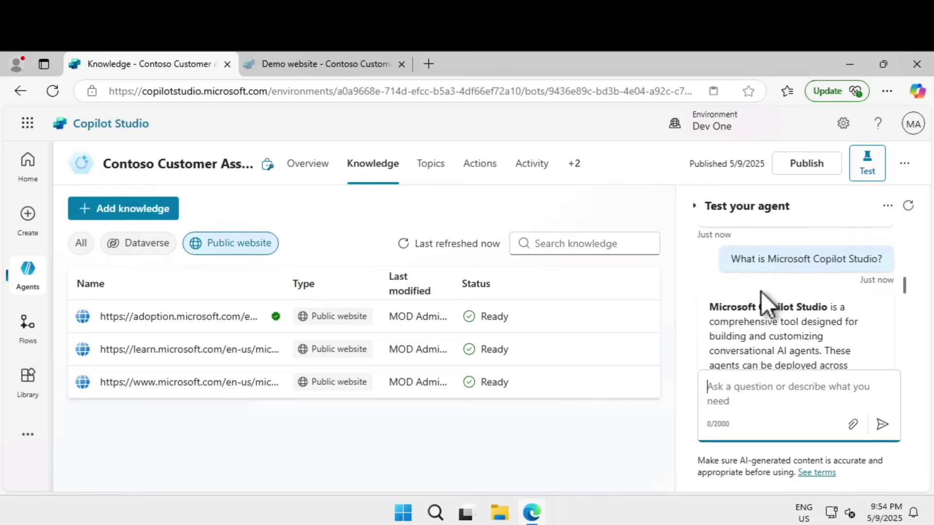
scroll(761, 291, "down", 5)
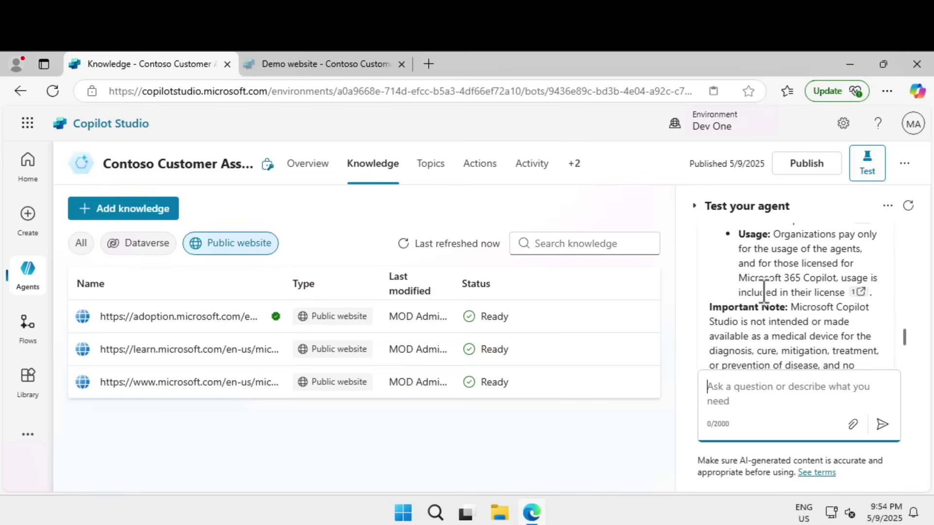
scroll(762, 292, "down", 2)
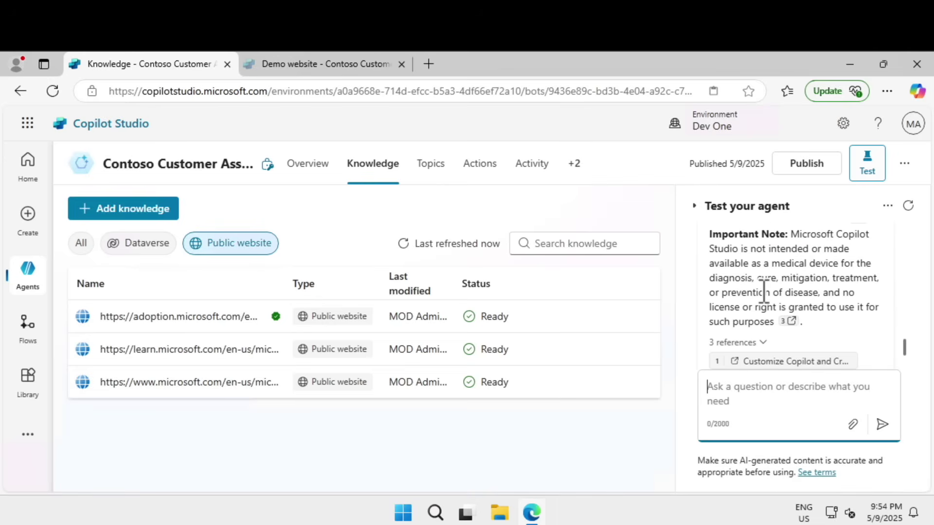
scroll(766, 295, "down", 2)
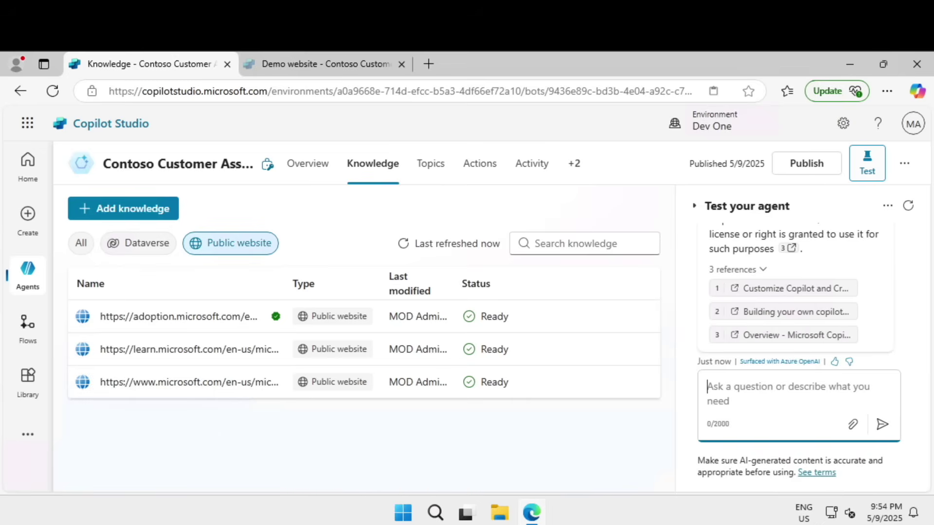
Ask the test agent the follow-up "How do people use it in their business environments?" and review its answer.
type("How do people use it in their business environments?")
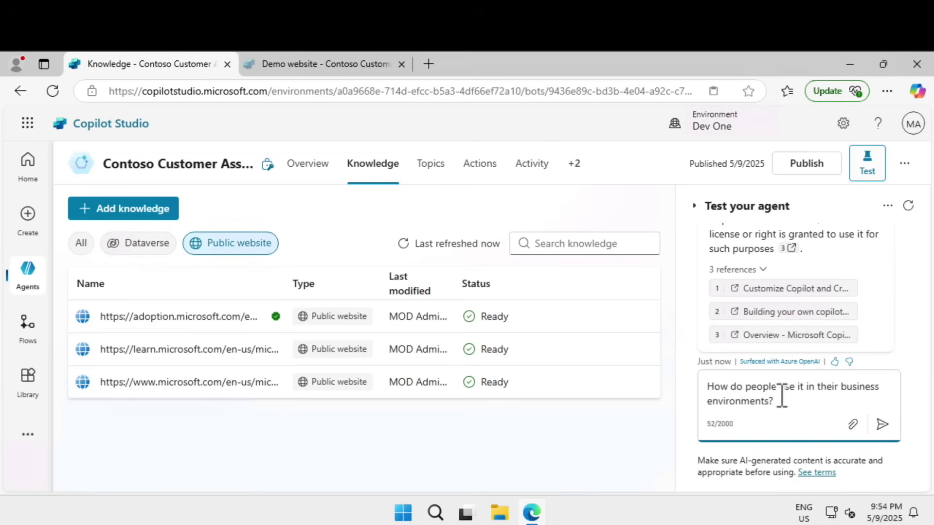
left_click(882, 425)
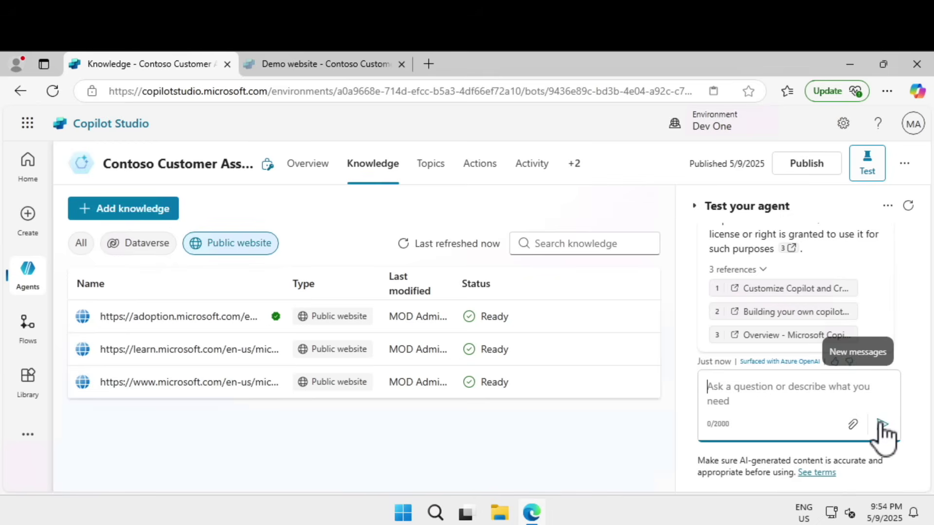
left_click(898, 349)
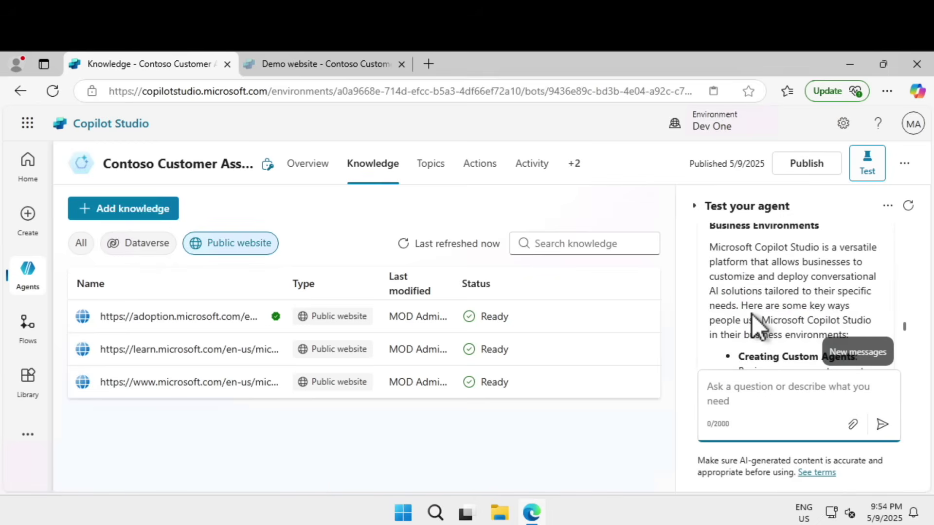
scroll(754, 340, "down", 10)
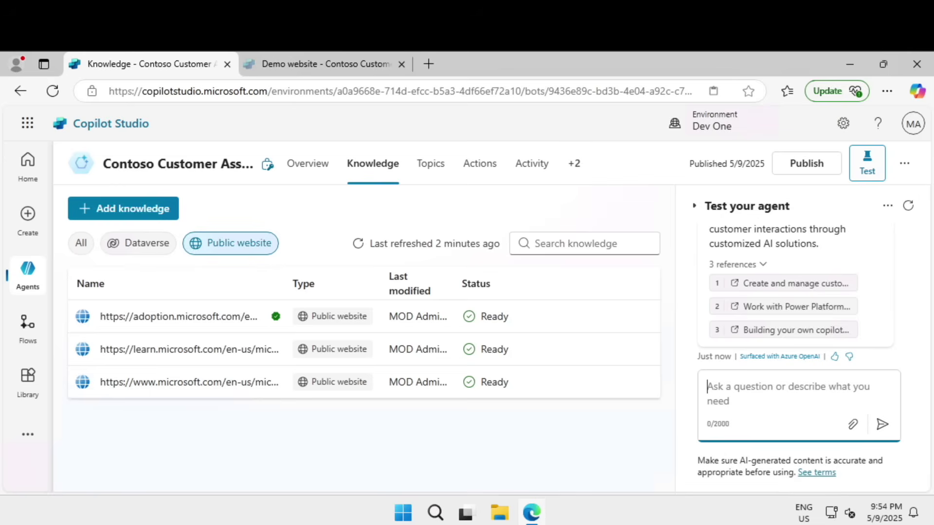
Ask "How do people use it in their business environments?" a second time and read through the new answer and its references.
type("How do people use it in their business environments?")
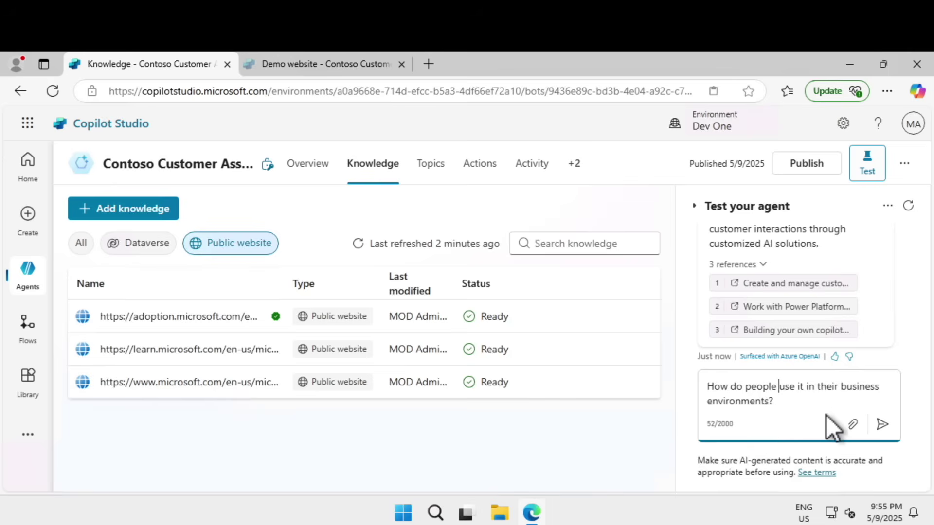
left_click(883, 425)
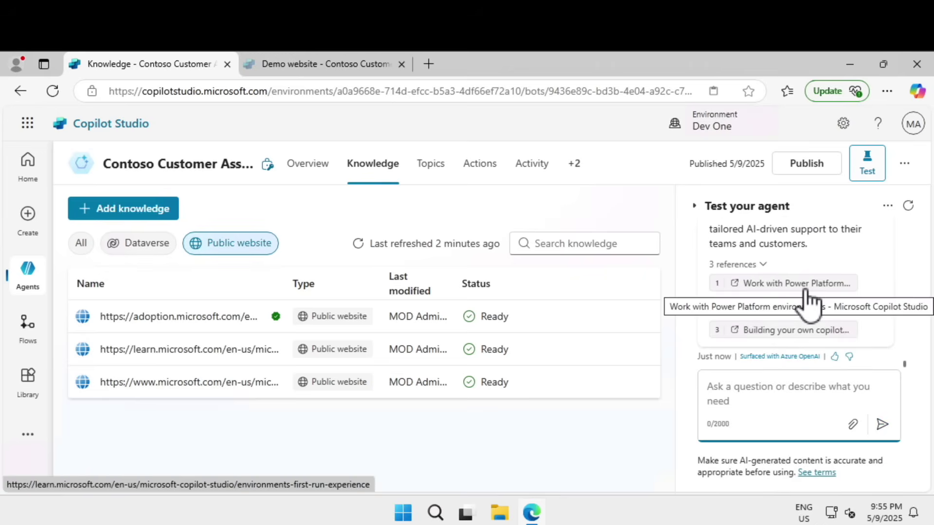
scroll(807, 300, "up", 5)
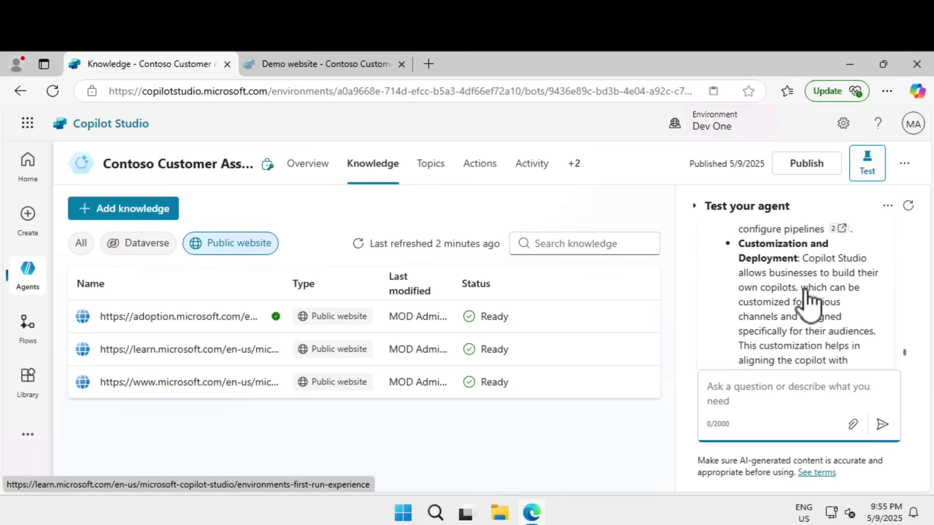
scroll(808, 291, "up", 4)
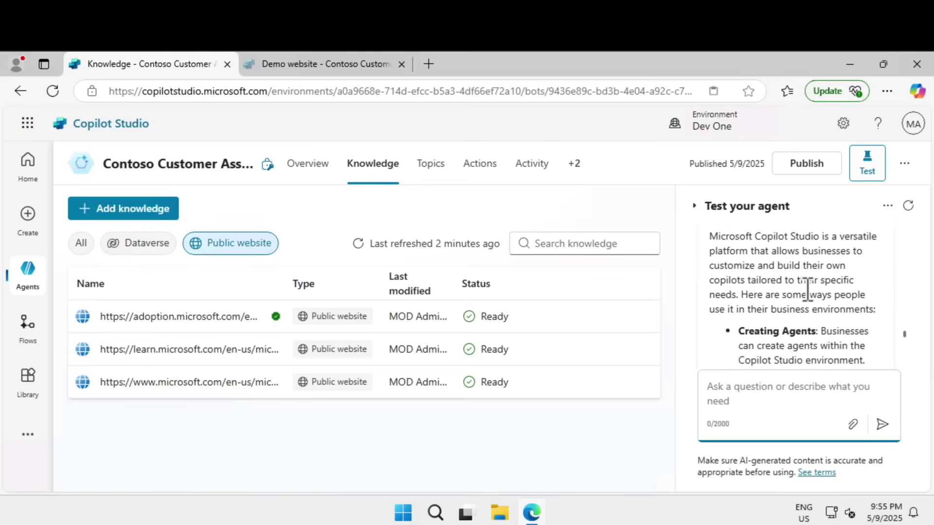
scroll(804, 288, "up", 2)
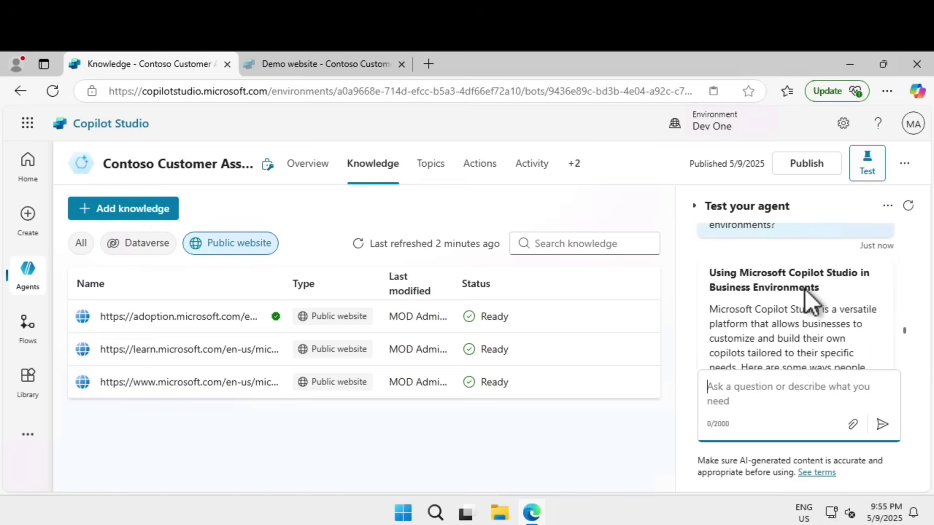
scroll(807, 291, "down", 5)
scroll(807, 290, "down", 5)
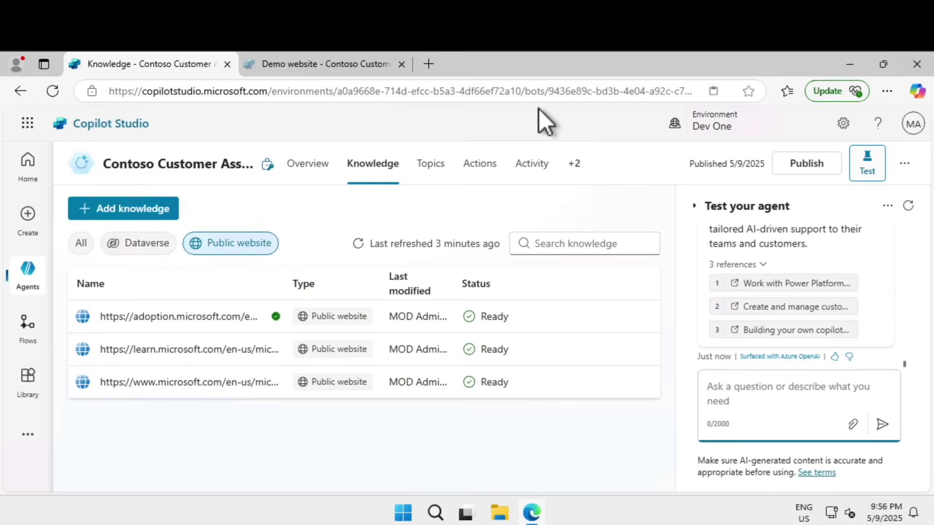
Show the system topics among the agent's topics.
left_click(431, 170)
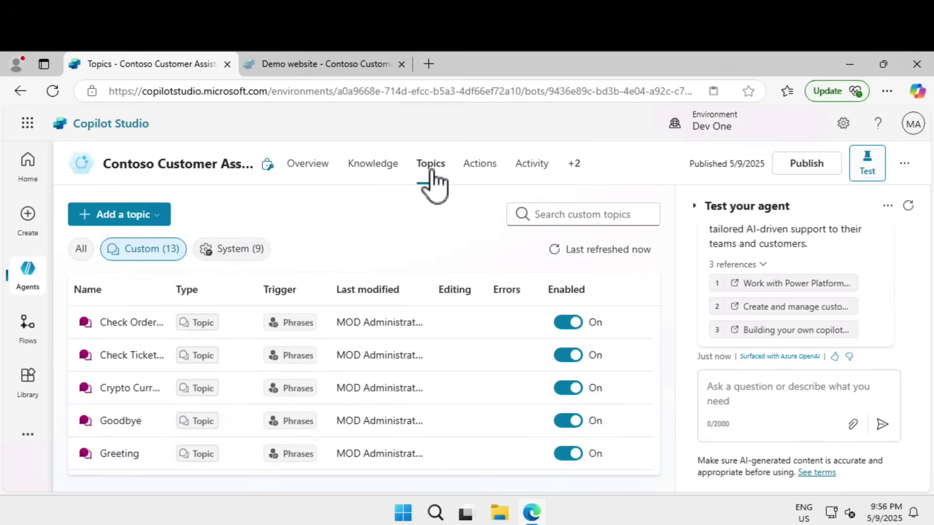
left_click(251, 251)
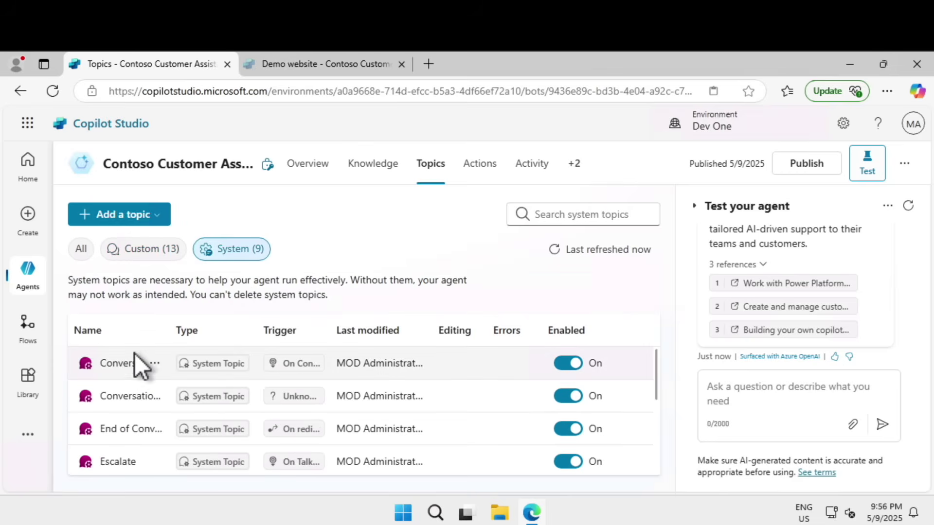